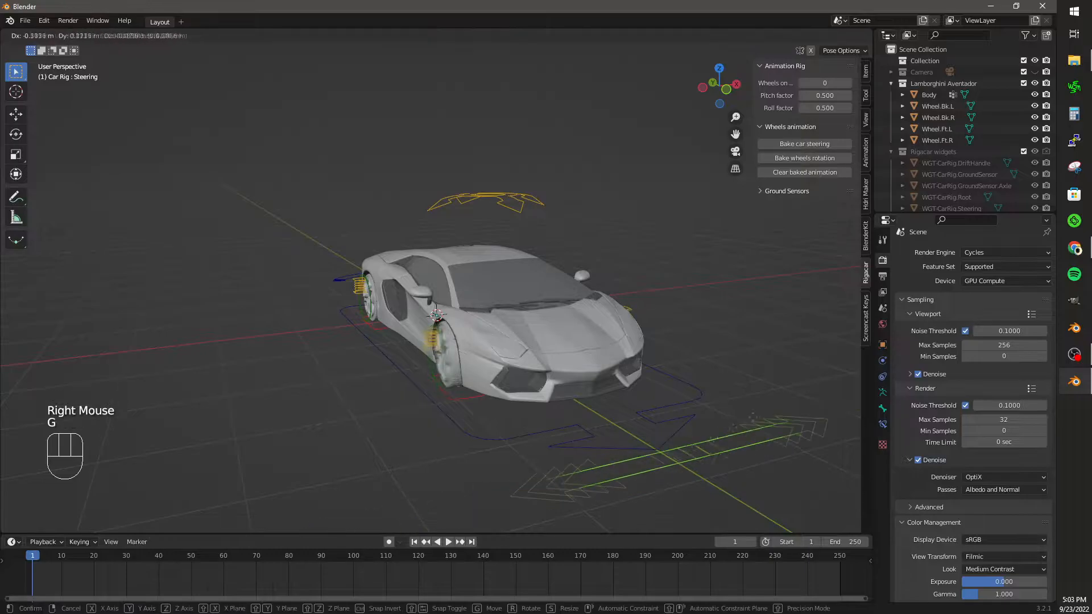
Try moving the steering control of the car rig to test the steering.
{"action": "right_click", "coordinate": [485, 202]}
{"action": "key", "text": "g"}
{"action": "right_click", "coordinate": [305, 305]}
{"action": "middle_click_drag", "start_coordinate": [305, 305], "coordinate": [239, 239]}
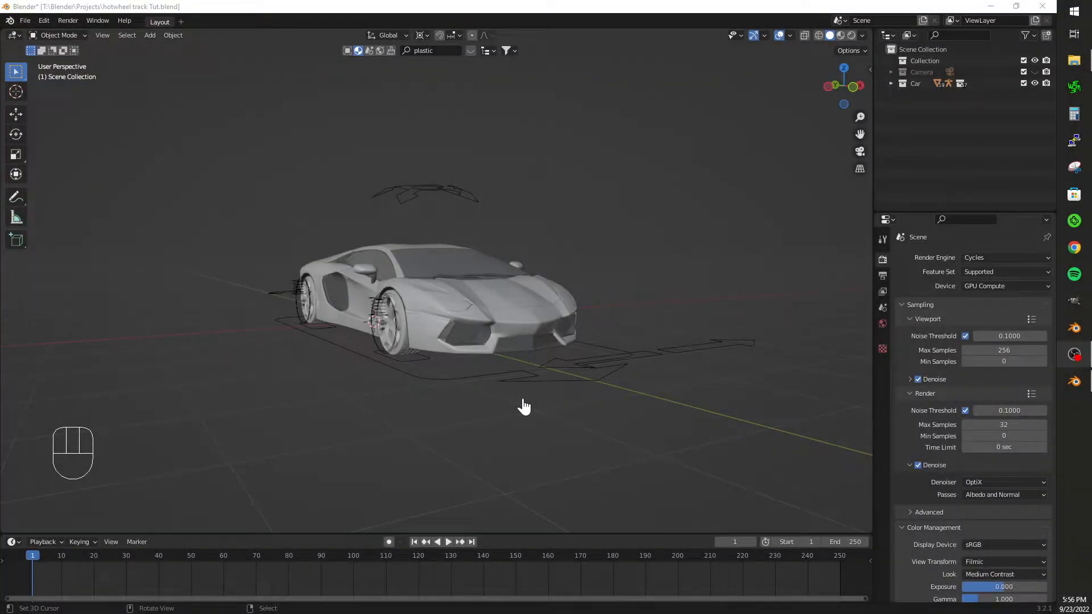
Add a plane at the origin beneath the car and rename it Track.
{"action": "middle_click", "coordinate": [523, 407]}
{"action": "key", "text": "ctrl+KP_1"}
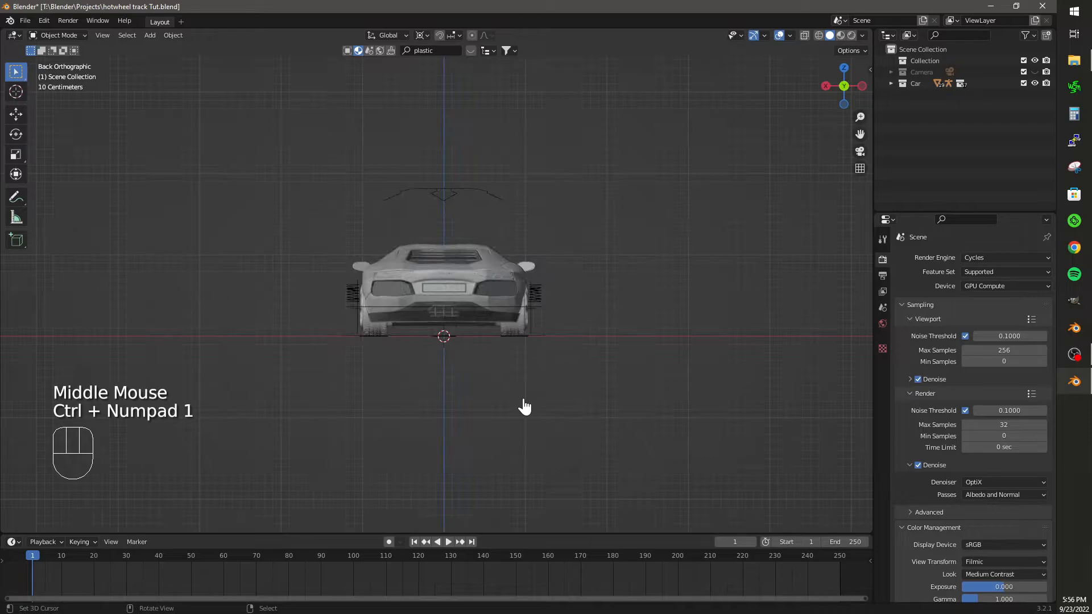
{"action": "key", "text": "shift+a"}
{"action": "mouse_move", "coordinate": [484, 385]}
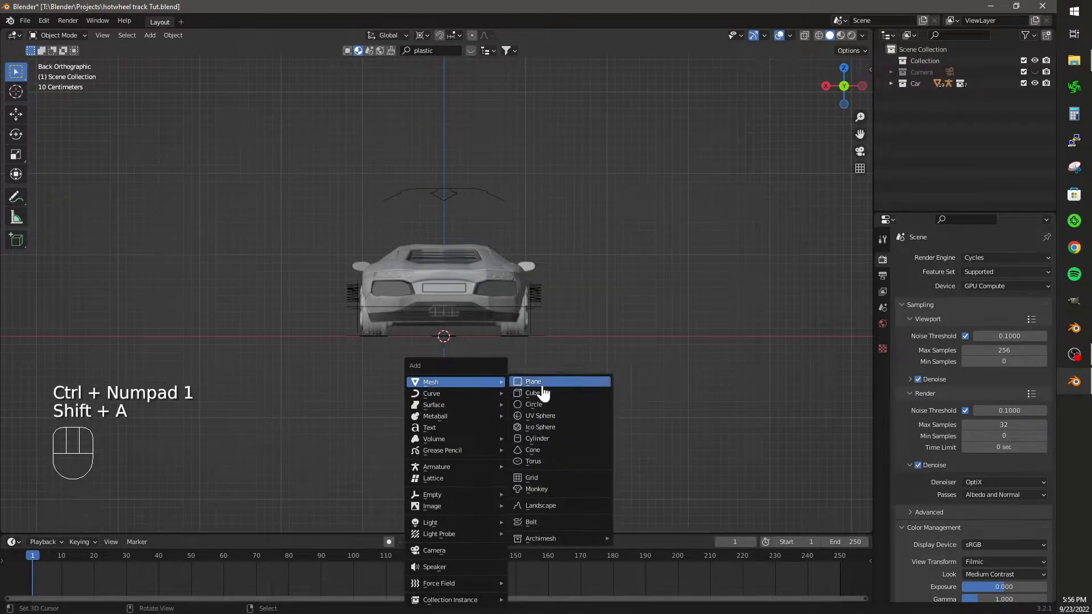
{"action": "left_click", "coordinate": [544, 390]}
{"action": "double_click", "coordinate": [924, 95]}
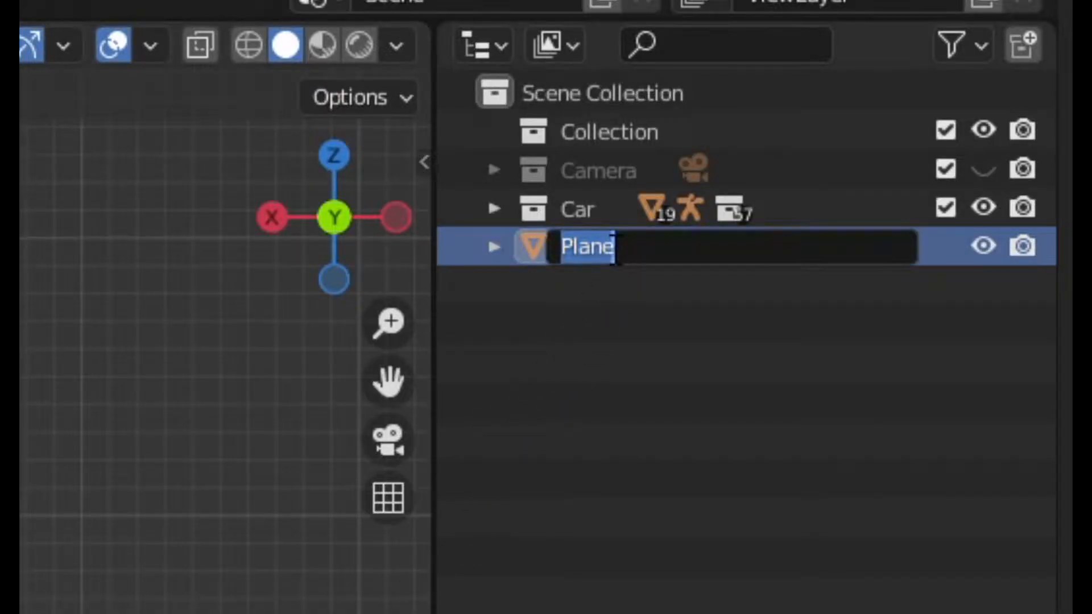
{"action": "type", "text": "Track"}
{"action": "key", "text": "Return"}
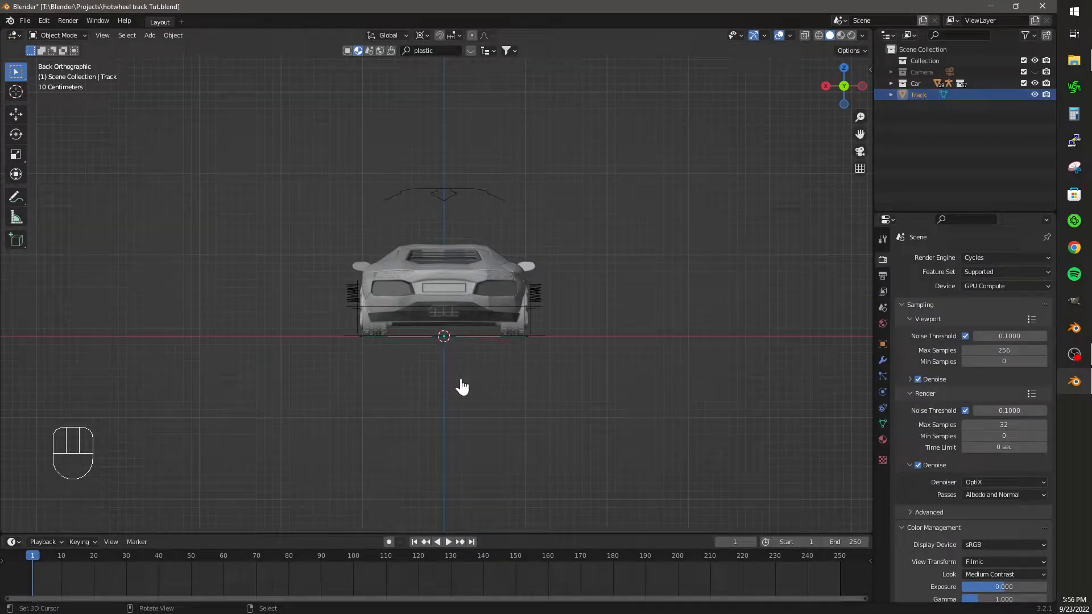
Scale the Track plane's geometry along X so that it extends well beyond both sides of the car.
{"action": "key", "text": "Tab"}
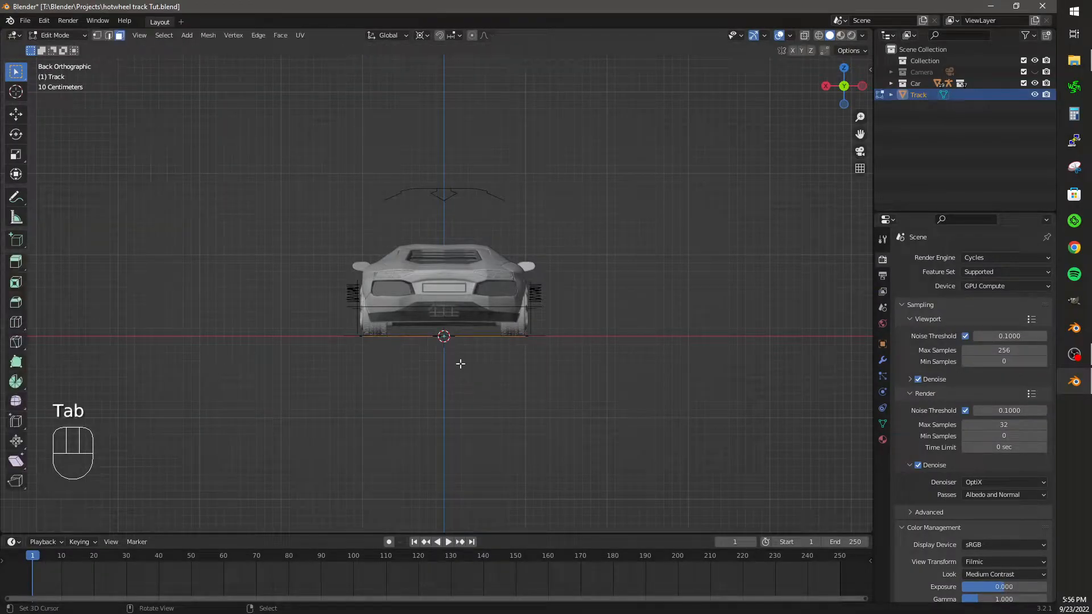
{"action": "key", "text": "s"}
{"action": "key", "text": "x"}
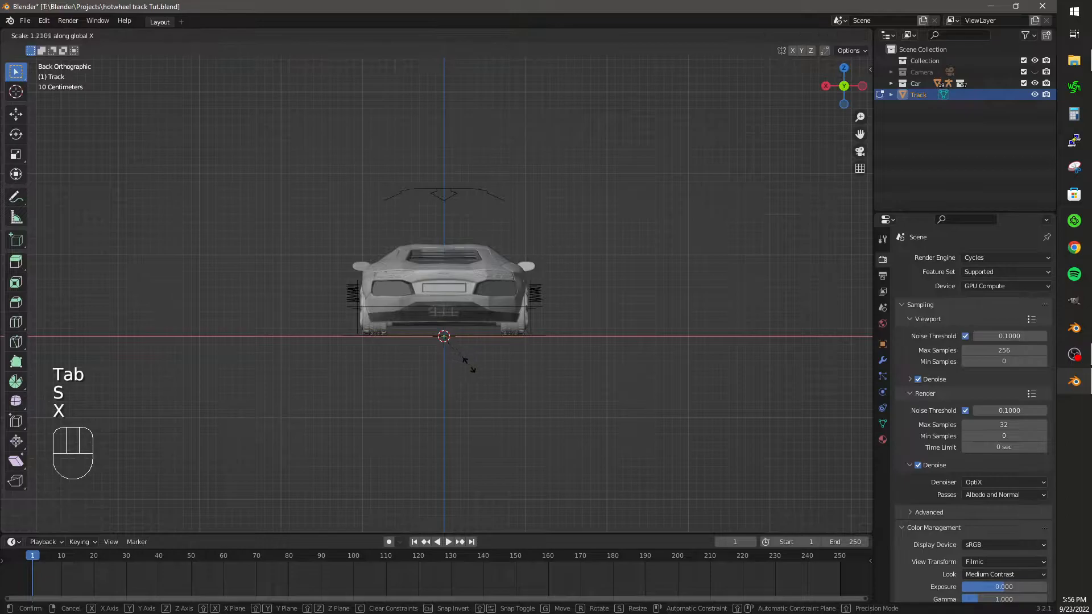
{"action": "left_click", "coordinate": [584, 388], "text": "ctrl"}
{"action": "middle_click_drag", "start_coordinate": [568, 375], "coordinate": [677, 425]}
{"action": "scroll", "coordinate": [676, 424], "scroll_direction": "down", "scroll_amount": 2}
{"action": "scroll", "coordinate": [677, 424], "scroll_direction": "down", "scroll_amount": 1}
{"action": "key", "text": "s"}
{"action": "key", "text": "x"}
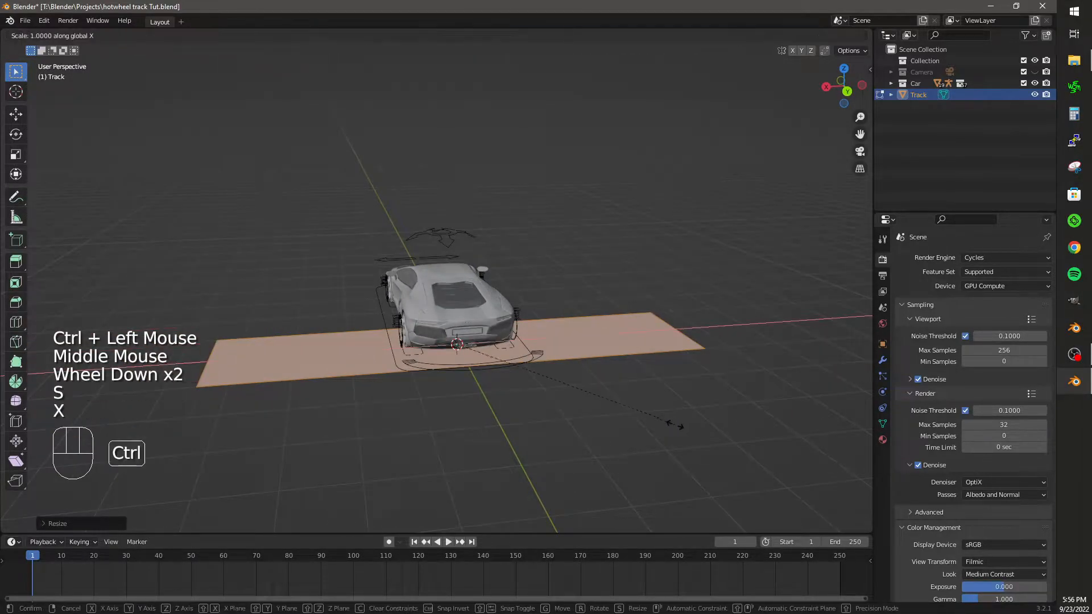
{"action": "left_click", "coordinate": [608, 413], "text": "ctrl"}
{"action": "scroll", "coordinate": [587, 448], "scroll_direction": "up", "scroll_amount": 1}
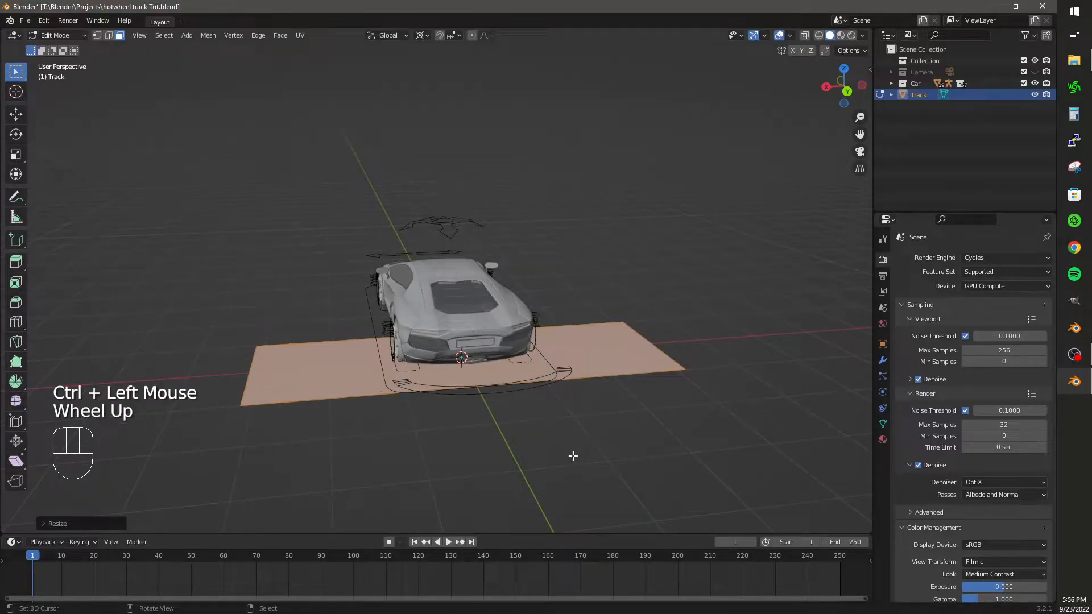
Scale the Track plane's geometry along Y down to a narrow strip.
{"action": "key", "text": "s"}
{"action": "key", "text": "y"}
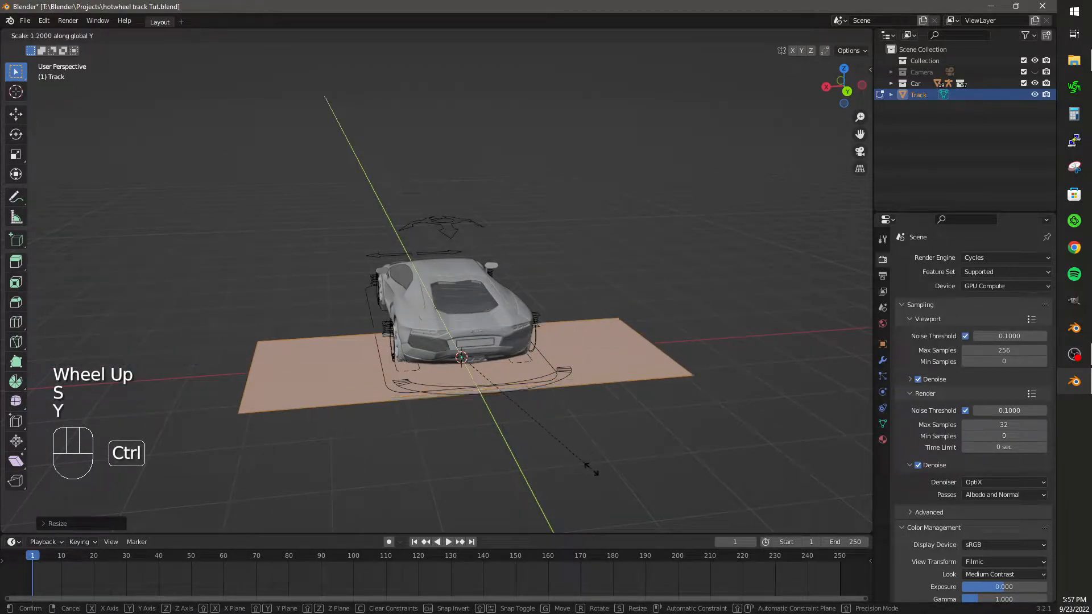
{"action": "left_click", "coordinate": [519, 400], "text": "ctrl"}
{"action": "middle_click_drag", "start_coordinate": [512, 434], "coordinate": [543, 440]}
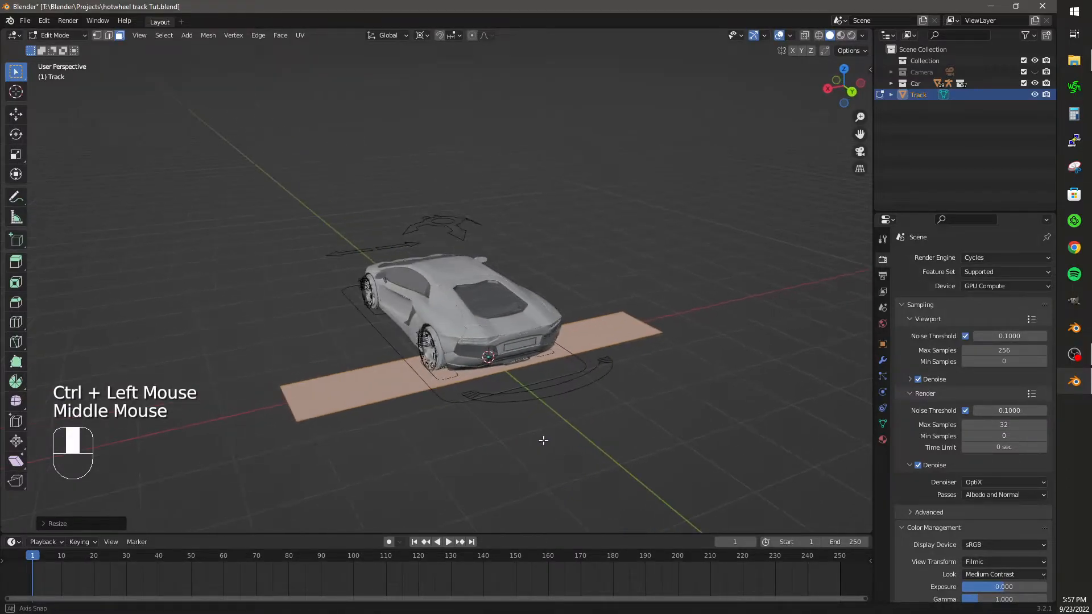
Hide the Car collection and add two evenly spaced loop cuts across the strip.
{"action": "left_click", "coordinate": [1035, 83]}
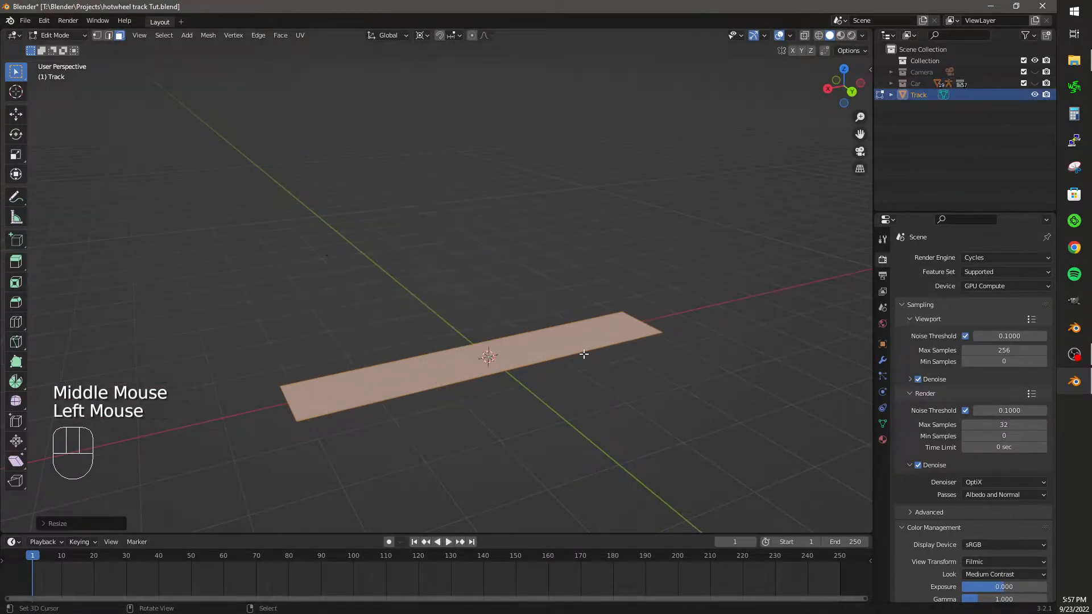
{"action": "key", "text": "ctrl+r"}
{"action": "left_click", "coordinate": [506, 368]}
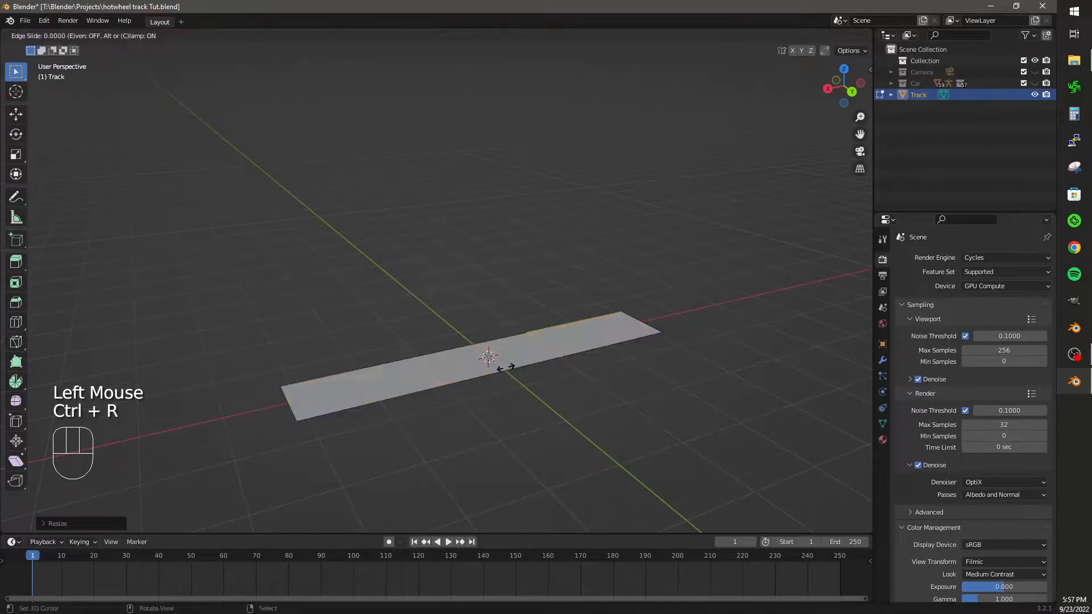
{"action": "right_click", "coordinate": [449, 377]}
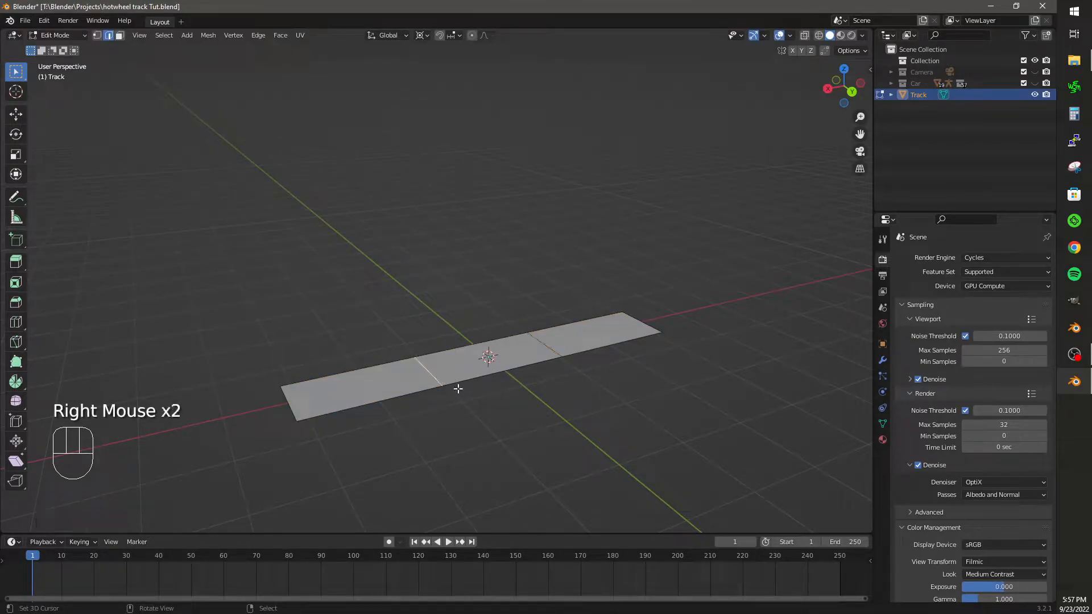
Move the two new edge loops outward along X, about 1.9 m each, close to the strip's opposite ends.
{"action": "key", "text": "g"}
{"action": "key", "text": "x"}
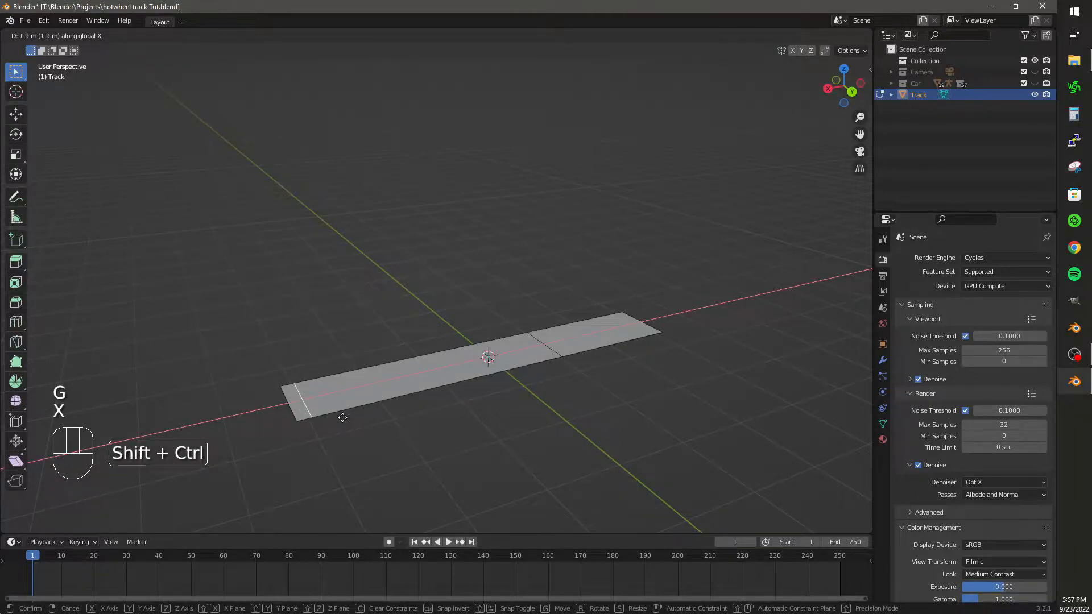
{"action": "left_click", "coordinate": [546, 349], "text": "ctrl+shift"}
{"action": "right_click", "coordinate": [548, 375]}
{"action": "key", "text": "g"}
{"action": "key", "text": "x"}
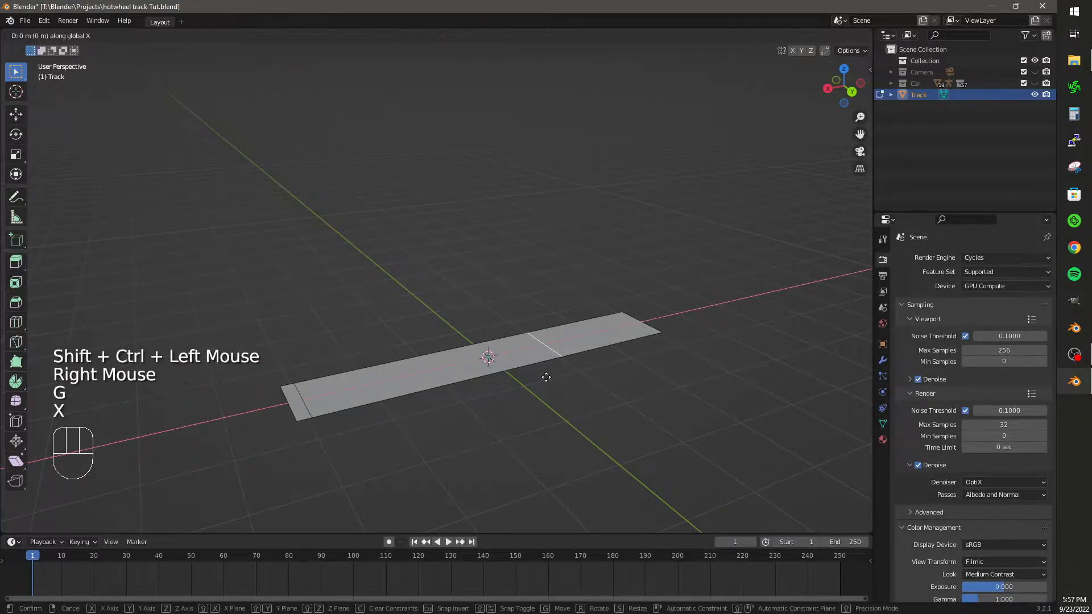
{"action": "key", "text": "shift+ctrl"}
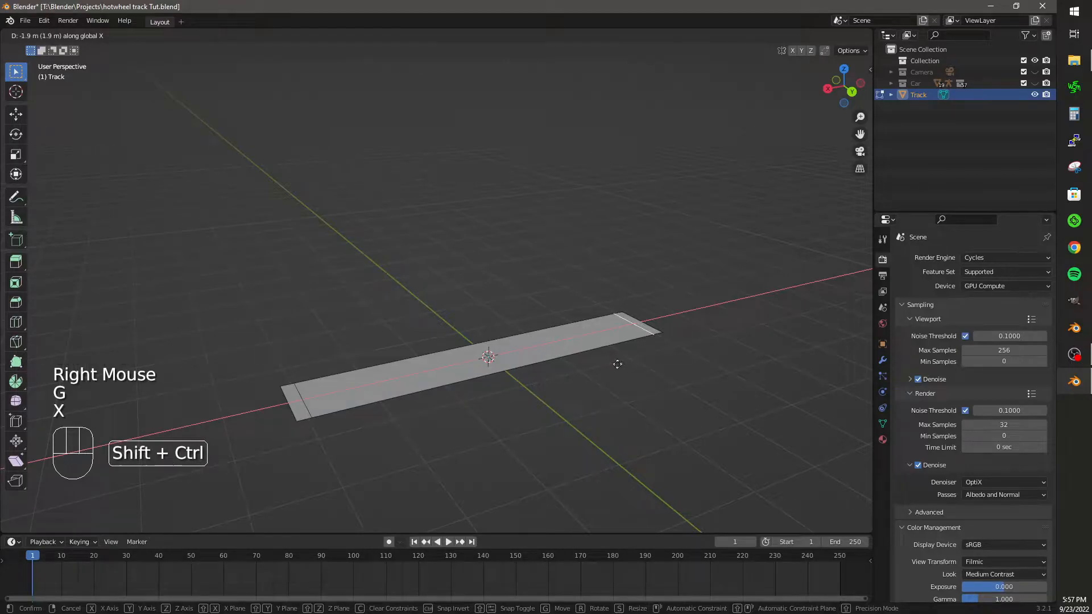
{"action": "left_click", "coordinate": [581, 377], "text": "ctrl+shift"}
{"action": "middle_click_drag", "start_coordinate": [581, 377], "coordinate": [626, 393]}
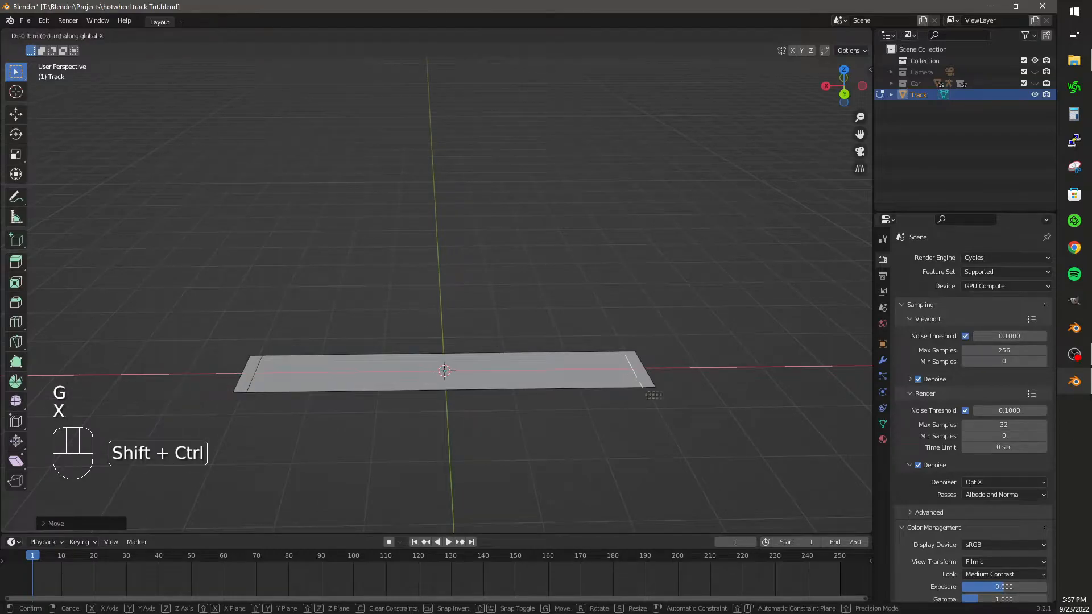
Extrude the two narrow end faces of the strip upward to form low side walls.
{"action": "key", "text": "ctrl+Tab"}
{"action": "left_click", "coordinate": [378, 404]}
{"action": "right_click", "coordinate": [262, 377]}
{"action": "right_click", "coordinate": [249, 375]}
{"action": "right_click", "coordinate": [247, 375]}
{"action": "right_click", "coordinate": [637, 372], "text": "shift"}
{"action": "key", "text": "e"}
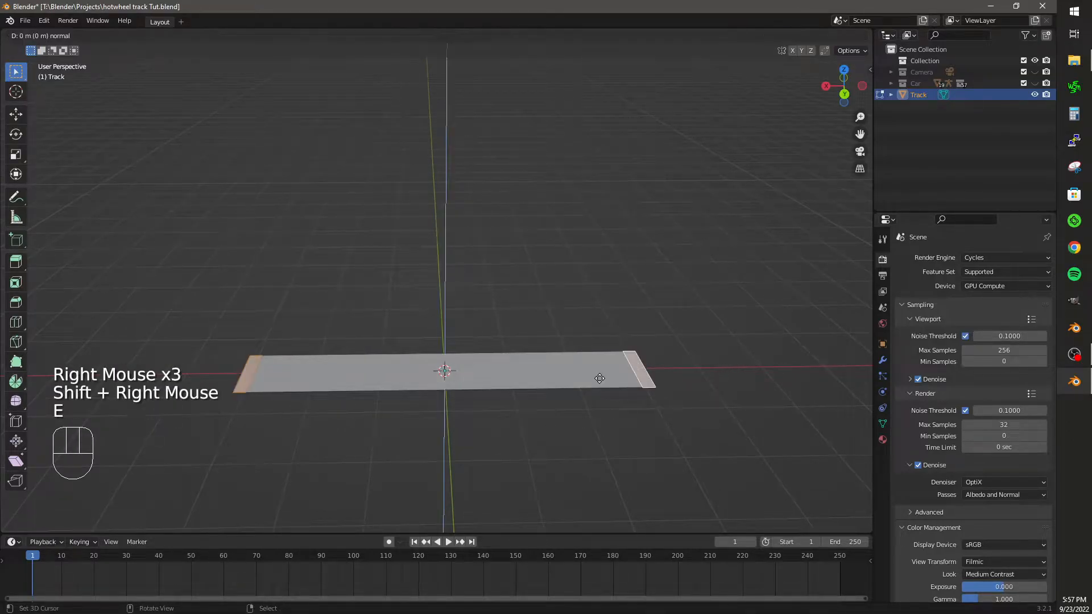
{"action": "left_click", "coordinate": [601, 368], "text": "ctrl+shift"}
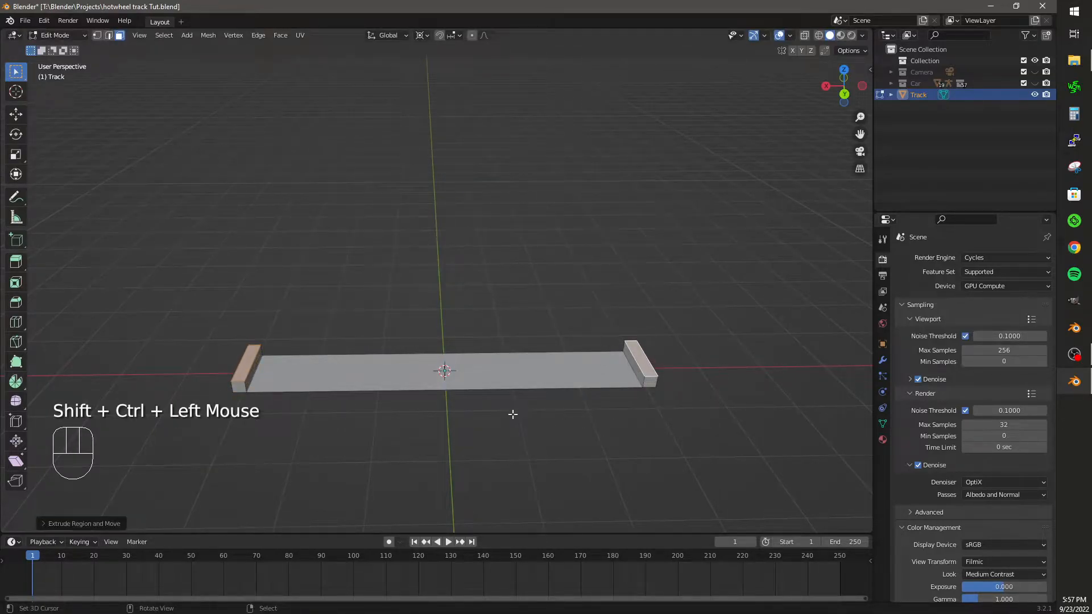
Bevel the inner top edges of both side walls with several segments to round them.
{"action": "key", "text": "ctrl+Tab"}
{"action": "left_click", "coordinate": [500, 403]}
{"action": "right_click", "coordinate": [251, 364]}
{"action": "right_click", "coordinate": [637, 363], "text": "shift"}
{"action": "key", "text": "ctrl+b"}
{"action": "scroll", "coordinate": [631, 439], "scroll_direction": "up", "scroll_amount": 1}
{"action": "scroll", "coordinate": [626, 441], "scroll_direction": "up", "scroll_amount": 1}
{"action": "left_click", "coordinate": [496, 433]}
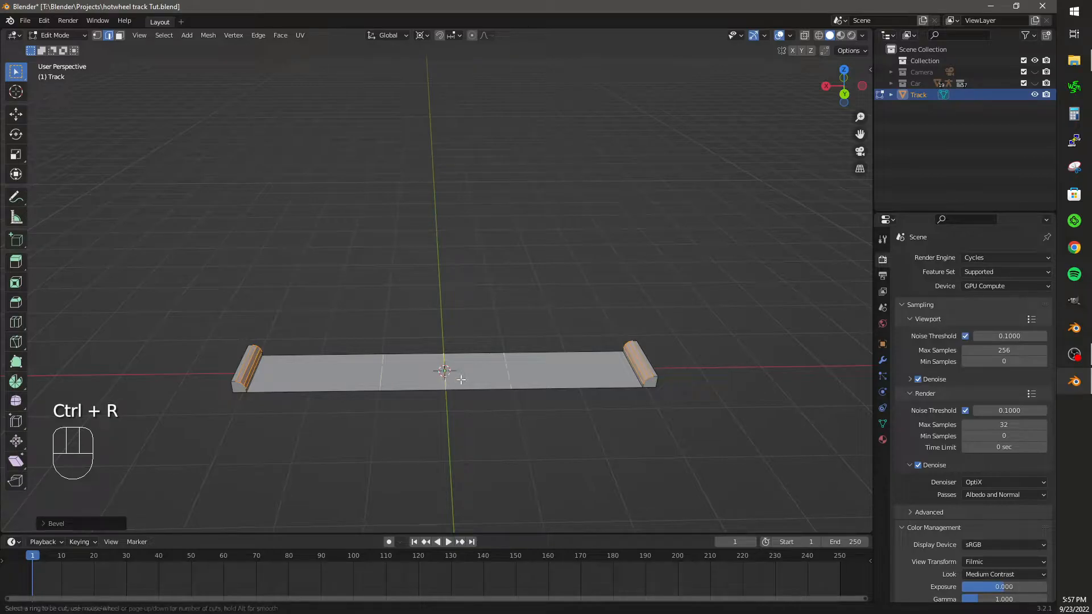
Divide the track floor with four loop cuts and subdivide the five floor faces twice.
{"action": "left_click", "coordinate": [461, 380]}
{"action": "right_click", "coordinate": [465, 392]}
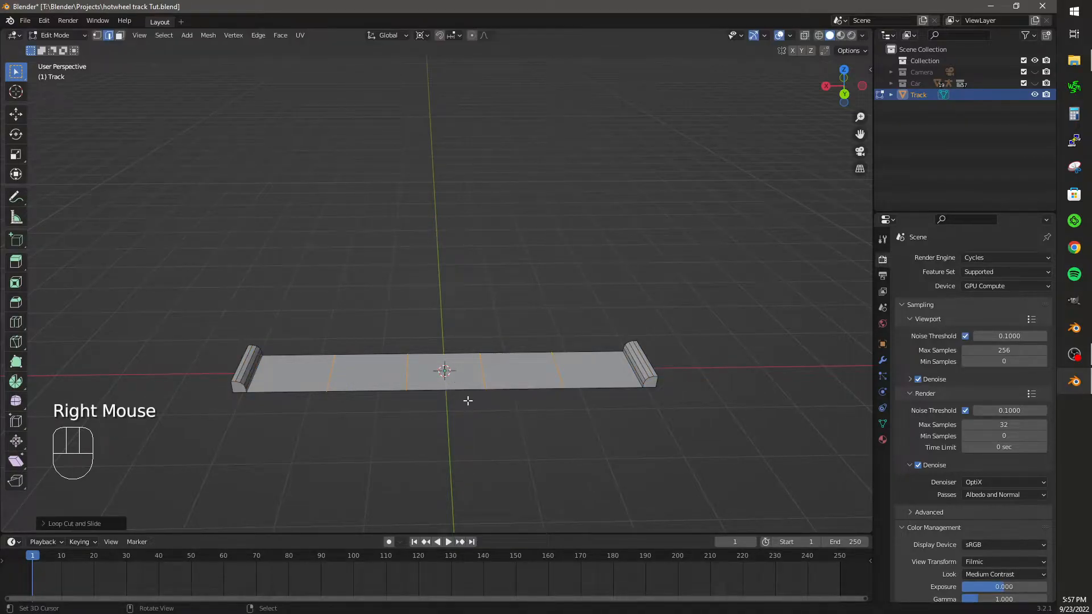
{"action": "key", "text": "ctrl+Tab"}
{"action": "right_click", "coordinate": [290, 374]}
{"action": "right_click", "coordinate": [370, 372], "text": "shift"}
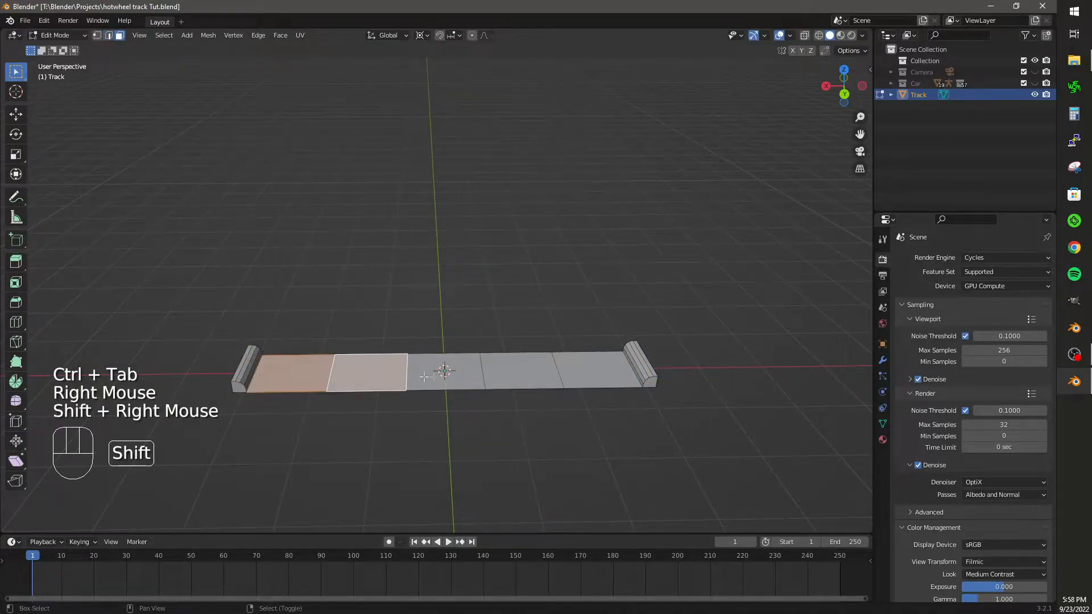
{"action": "right_click", "coordinate": [443, 373], "text": "shift"}
{"action": "right_click", "coordinate": [517, 371], "text": "shift"}
{"action": "right_click", "coordinate": [597, 369], "text": "shift"}
{"action": "key", "text": "w"}
{"action": "key", "text": "w"}
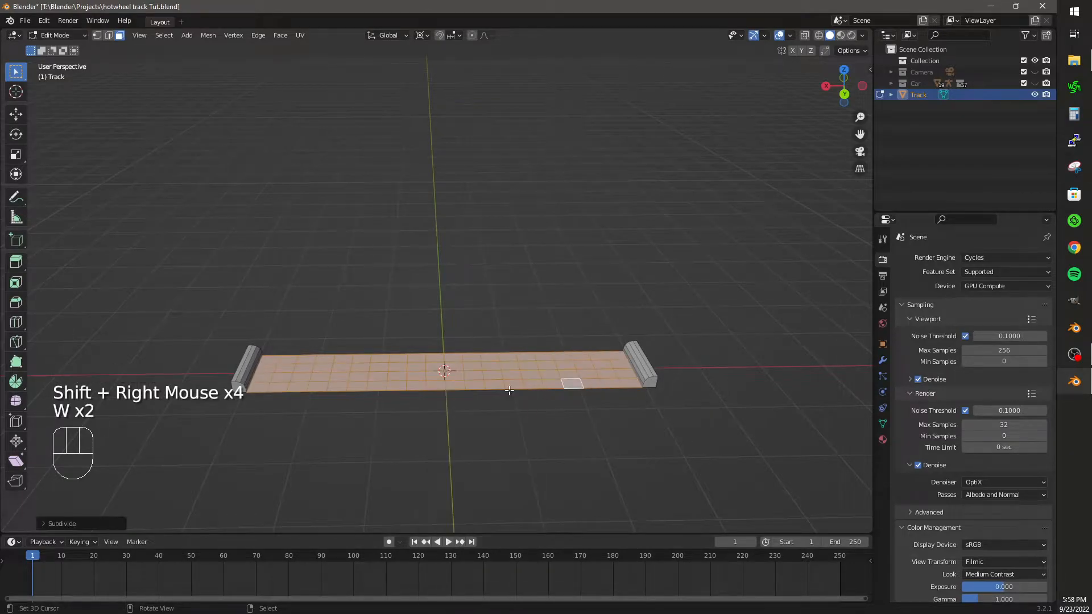
Unwrap the UVs of the whole track mesh from the top view and return to Object Mode.
{"action": "key", "text": "KP_7"}
{"action": "key", "text": "u"}
{"action": "left_click", "coordinate": [499, 414]}
{"action": "key", "text": "a"}
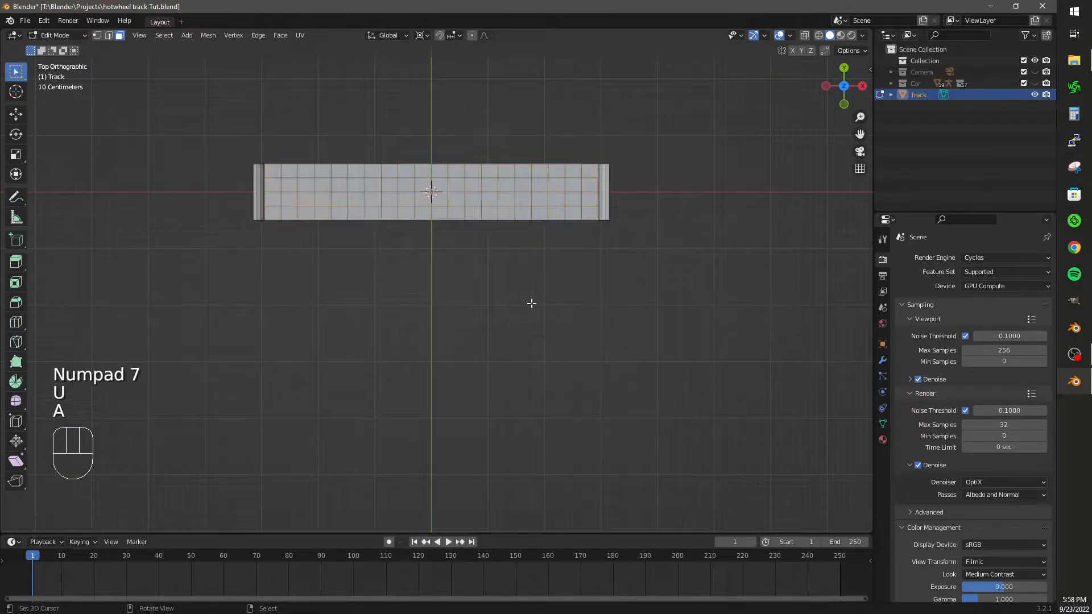
{"action": "key", "text": "u"}
{"action": "left_click", "coordinate": [531, 304]}
{"action": "key", "text": "Tab"}
{"action": "middle_click_drag", "start_coordinate": [557, 321], "coordinate": [442, 251]}
Search the BlenderKit materials for "plastic".
{"action": "left_click", "coordinate": [441, 251]}
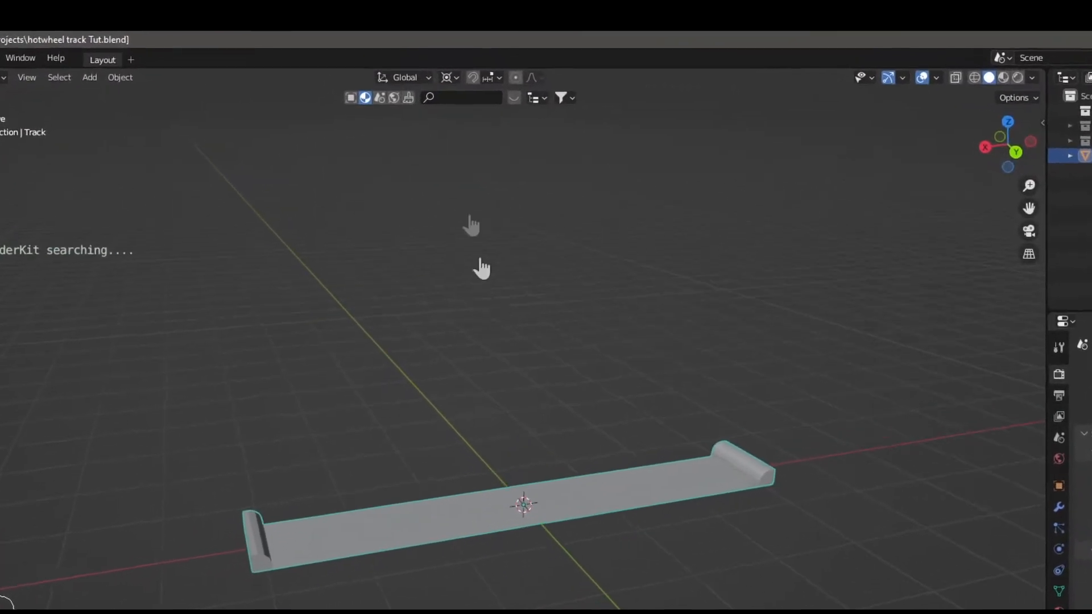
{"action": "left_click", "coordinate": [452, 98]}
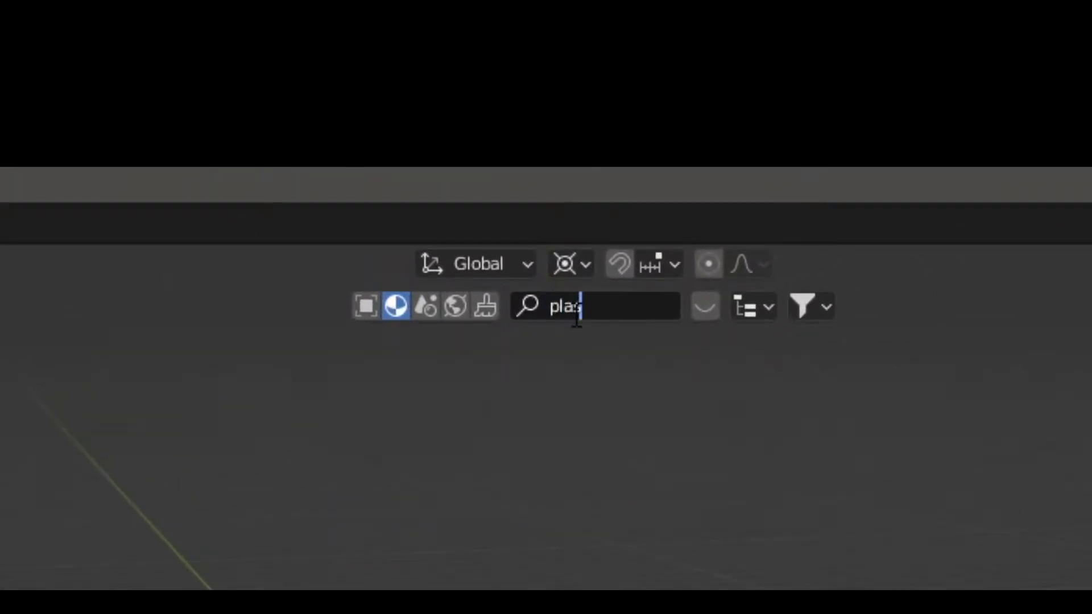
{"action": "type", "text": "plastic"}
{"action": "key", "text": "Return"}
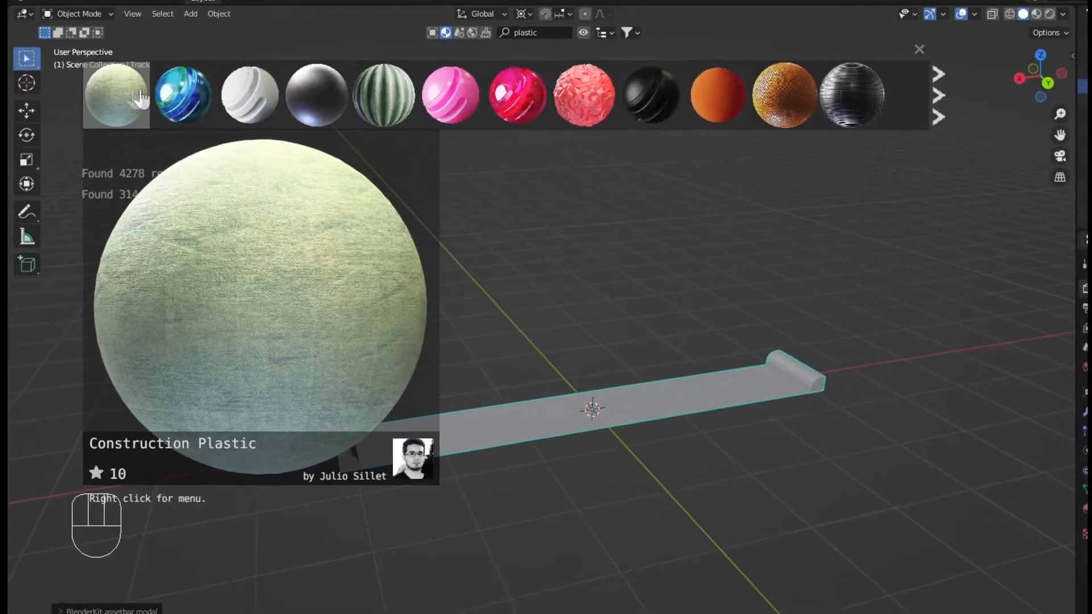
Apply the orange plastic material from the further search results to the track and close the asset results.
{"action": "mouse_move", "coordinate": [653, 239]}
{"action": "left_click", "coordinate": [912, 94]}
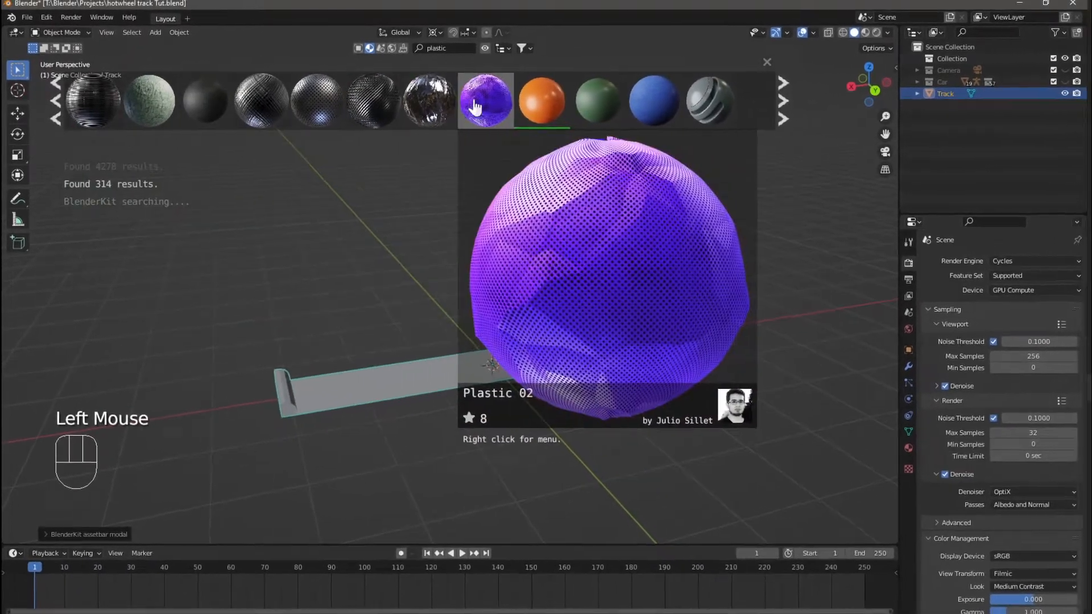
{"action": "left_click_drag", "start_coordinate": [569, 98], "coordinate": [565, 372]}
{"action": "left_click_drag", "start_coordinate": [499, 324], "coordinate": [479, 363]}
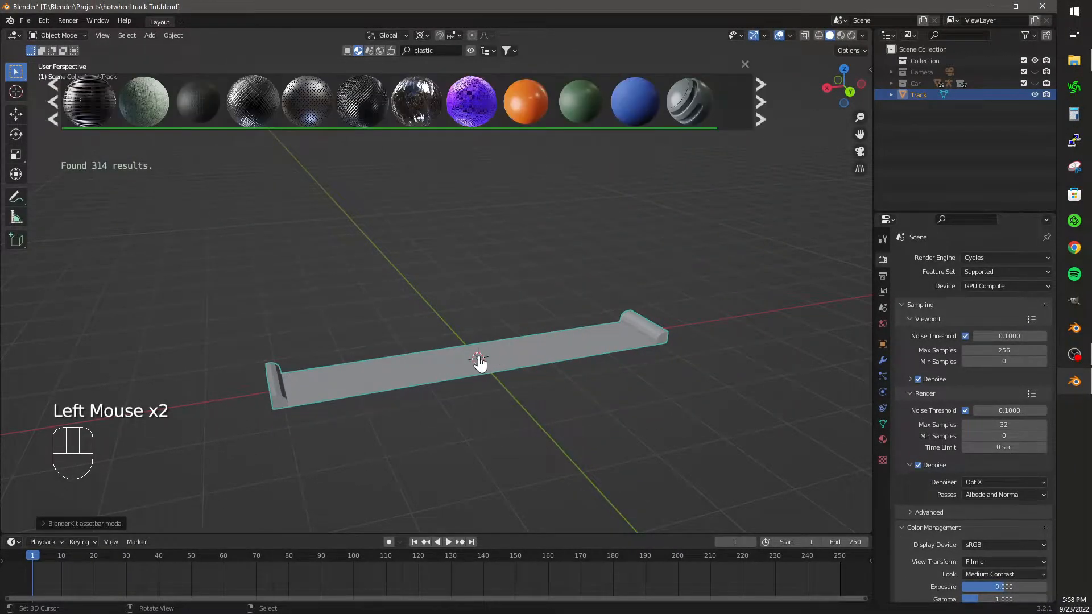
{"action": "left_click", "coordinate": [745, 67]}
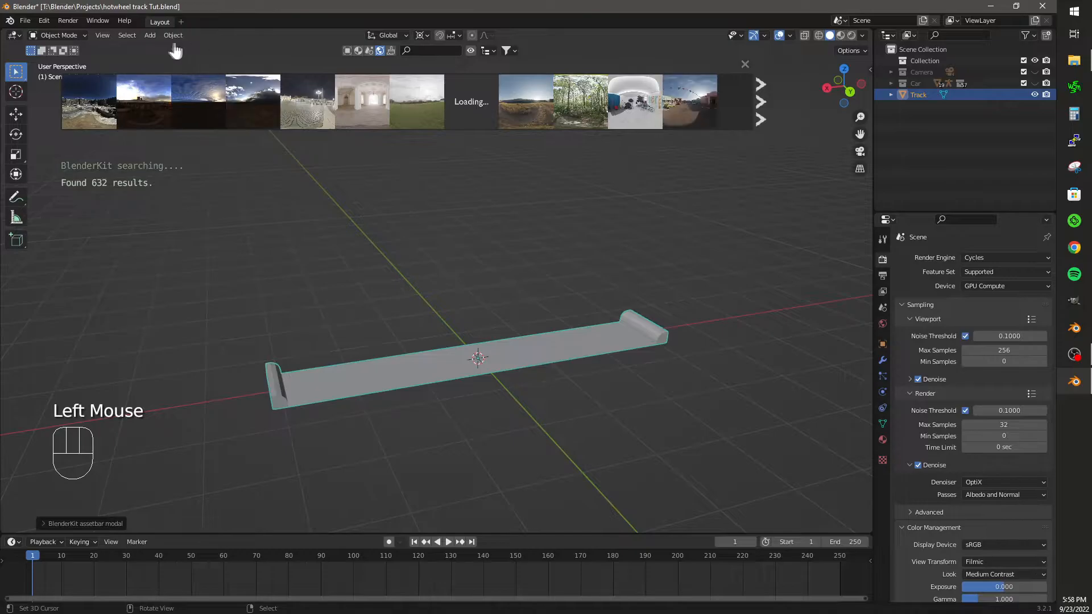
Import a bright sky HDR at 1024 resolution from the further BlenderKit results, save the file and preview the scene in rendered shading.
{"action": "left_click", "coordinate": [761, 101]}
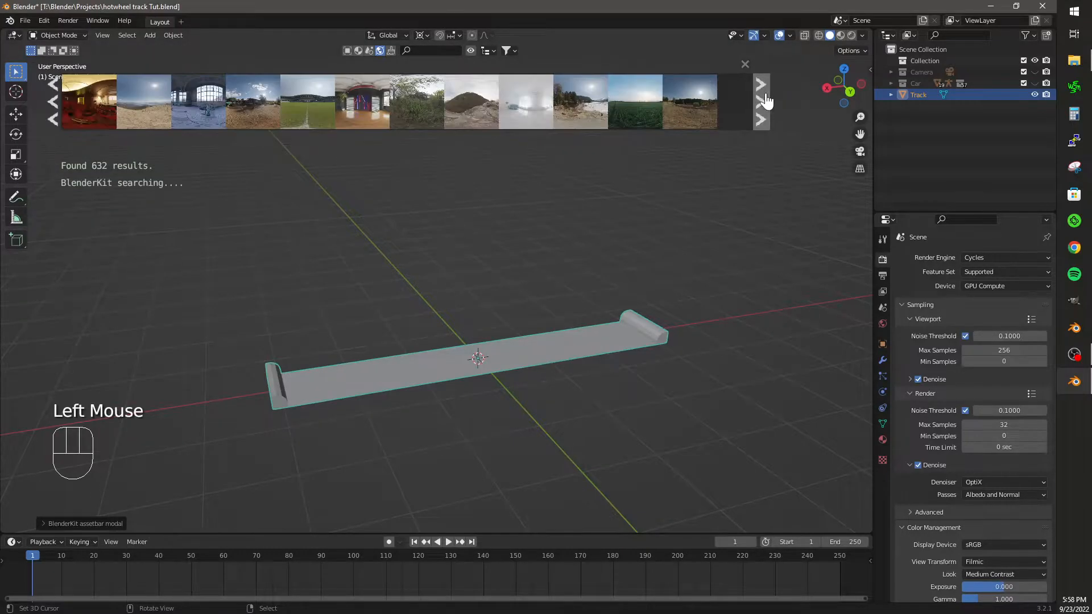
{"action": "left_click", "coordinate": [766, 101]}
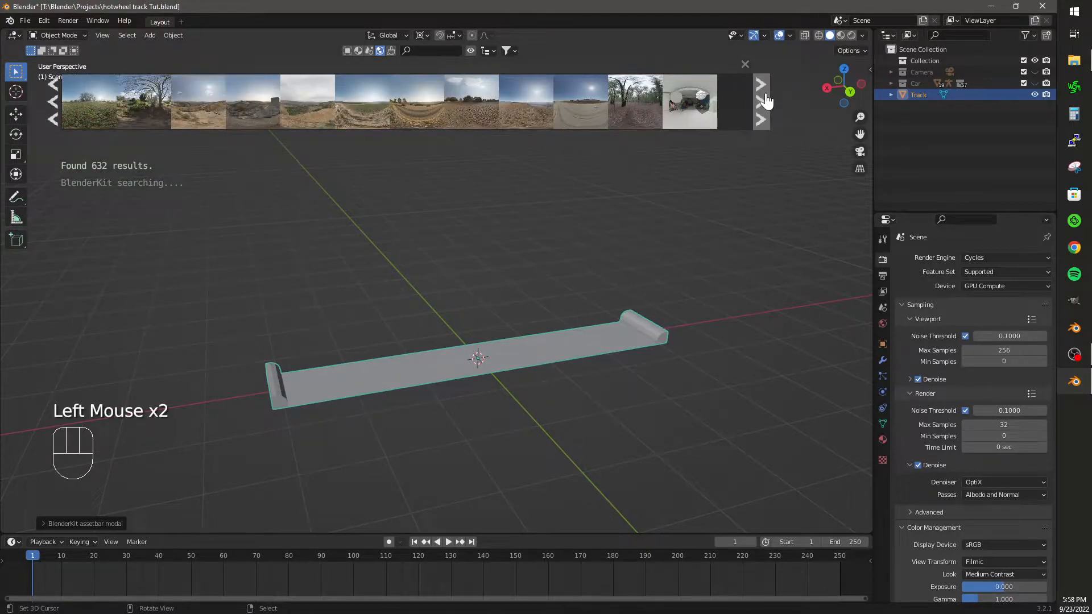
{"action": "left_click", "coordinate": [766, 101]}
{"action": "left_click", "coordinate": [766, 101]}
{"action": "left_click", "coordinate": [766, 101]}
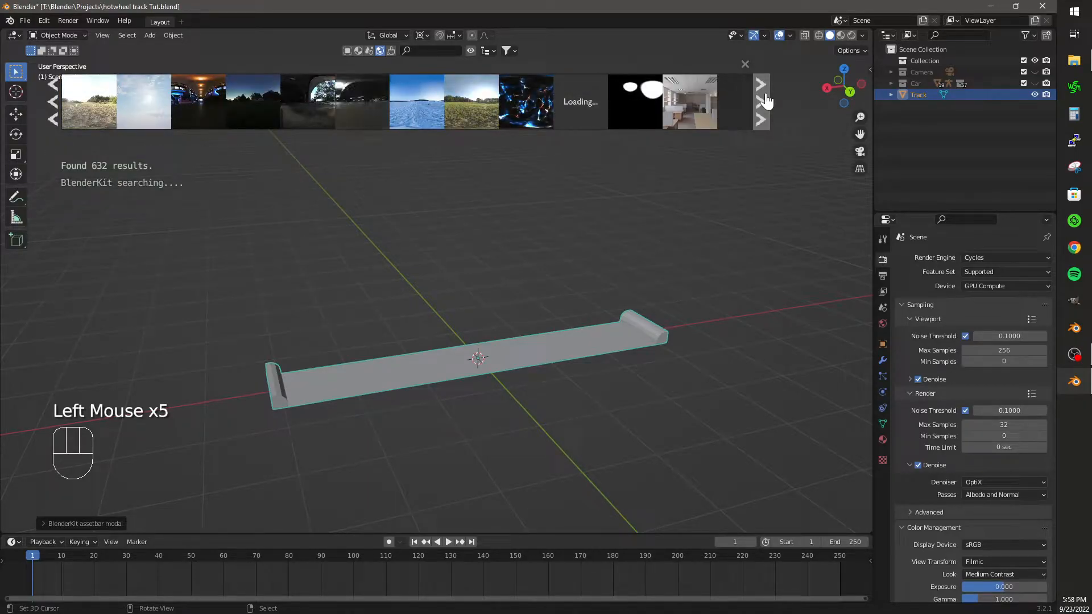
{"action": "left_click_drag", "start_coordinate": [144, 101], "coordinate": [470, 240]}
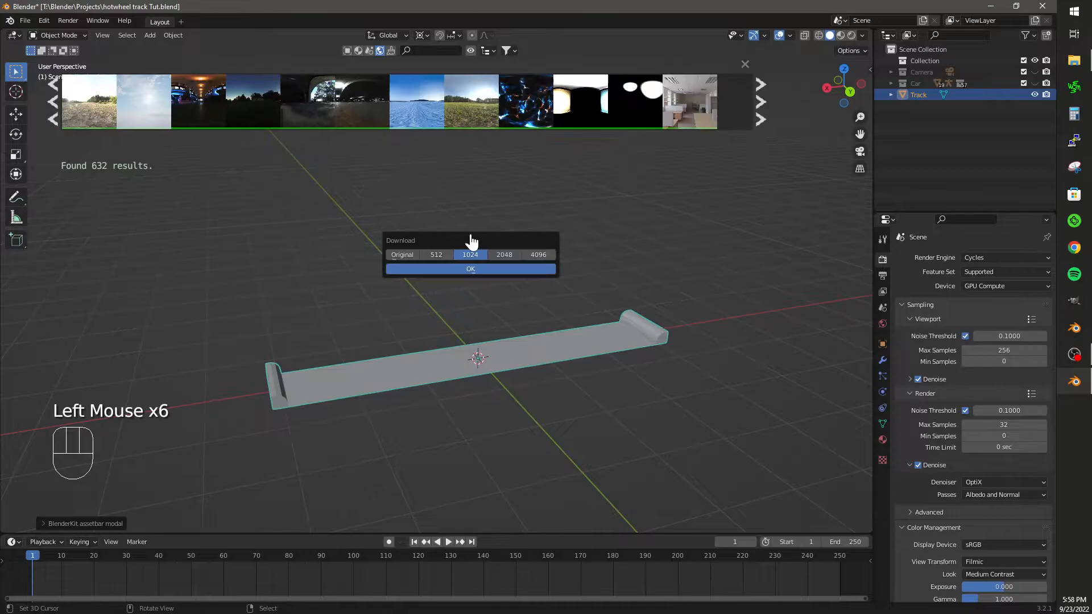
{"action": "left_click", "coordinate": [487, 271]}
{"action": "left_click", "coordinate": [746, 65]}
{"action": "key", "text": "ctrl+s"}
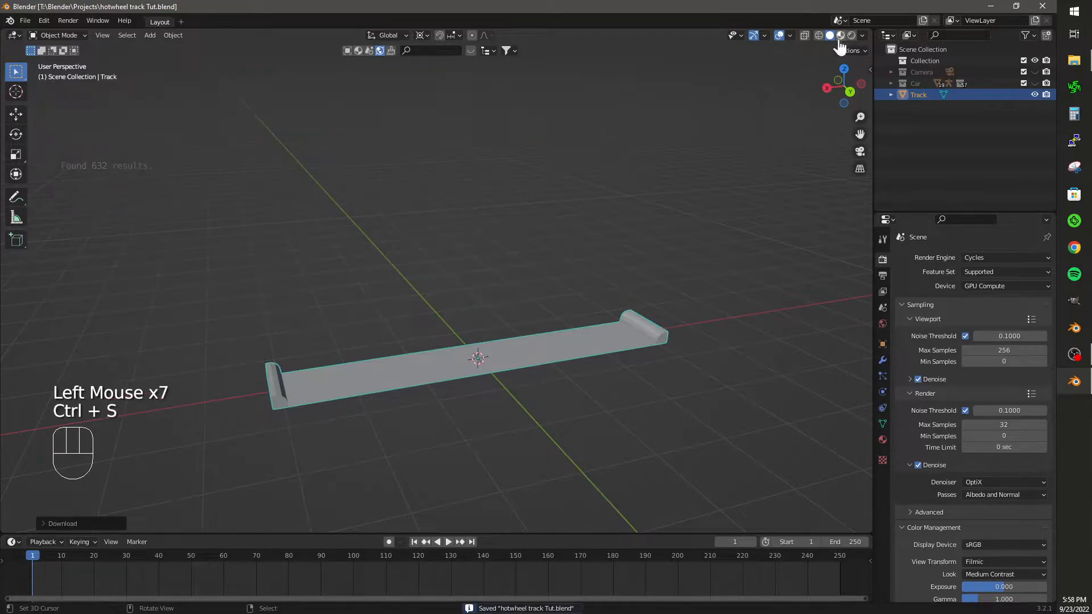
{"action": "left_click", "coordinate": [851, 36]}
{"action": "mouse_move", "coordinate": [523, 264]}
{"action": "middle_mouse_down"}
{"action": "mouse_move", "coordinate": [664, 263]}
{"action": "mouse_move", "coordinate": [707, 275]}
{"action": "mouse_move", "coordinate": [636, 329]}
{"action": "mouse_move", "coordinate": [490, 344]}
{"action": "mouse_move", "coordinate": [407, 279]}
{"action": "mouse_move", "coordinate": [658, 280]}
{"action": "mouse_move", "coordinate": [534, 267]}
{"action": "middle_mouse_up"}
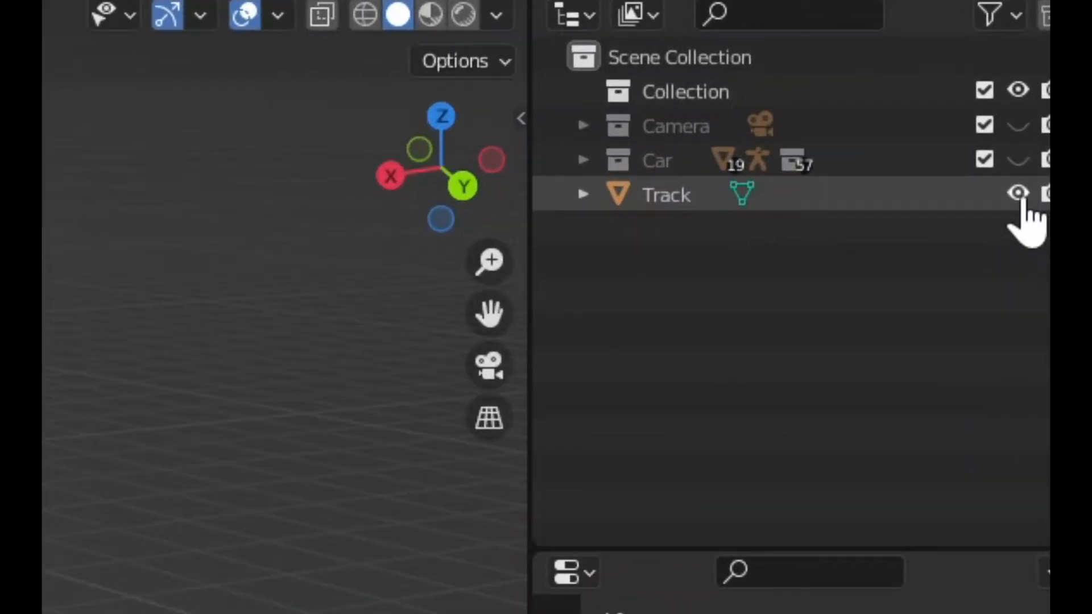
Hide the track and search the BlenderKit models for "mountain" with free assets listed first.
{"action": "left_click", "coordinate": [1018, 195]}
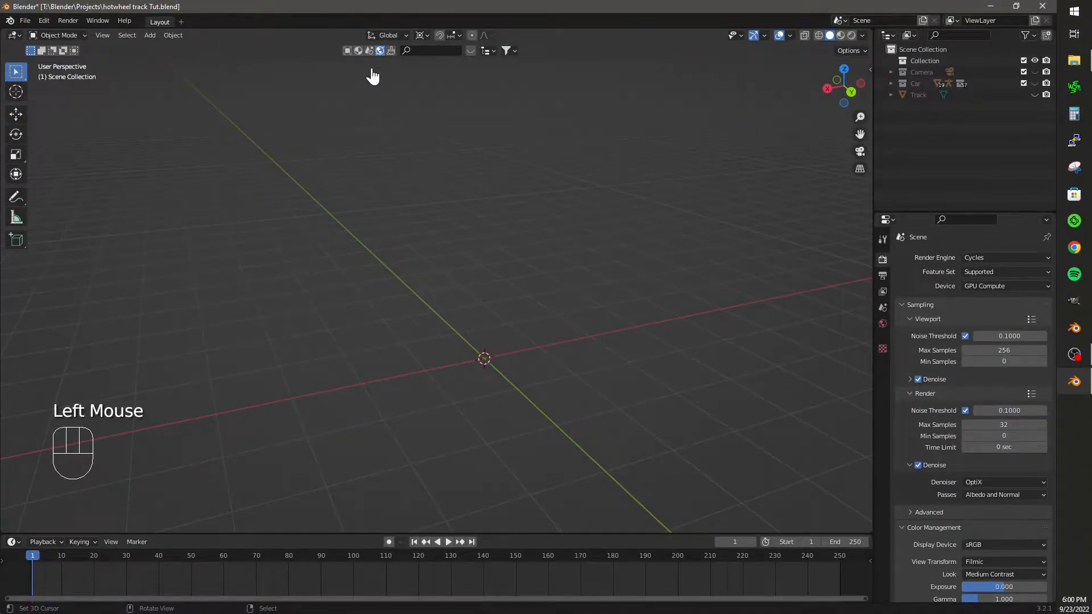
{"action": "left_click", "coordinate": [347, 51]}
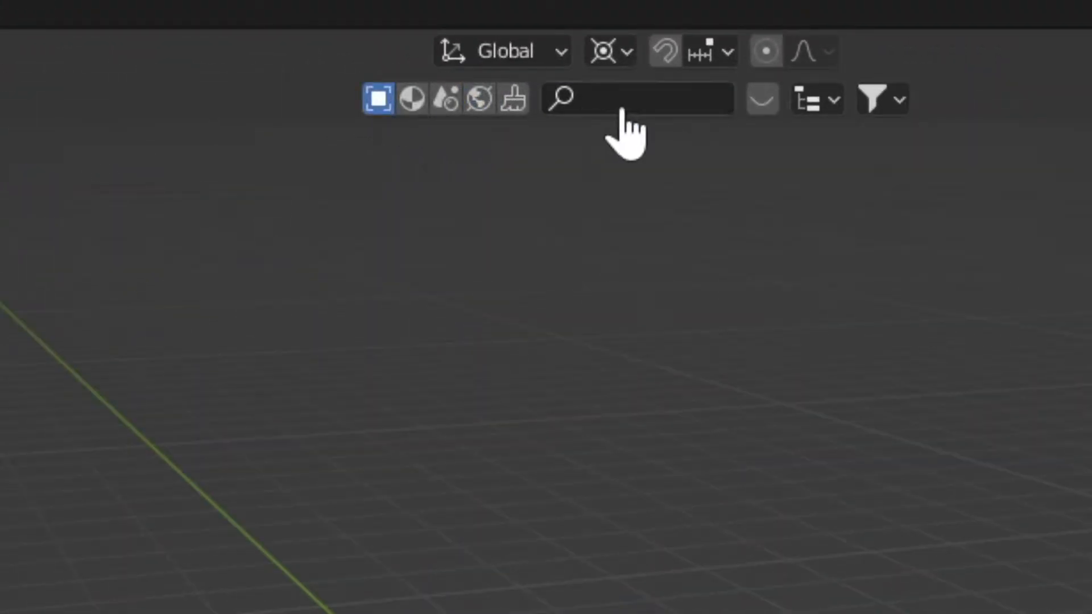
{"action": "left_click", "coordinate": [760, 101]}
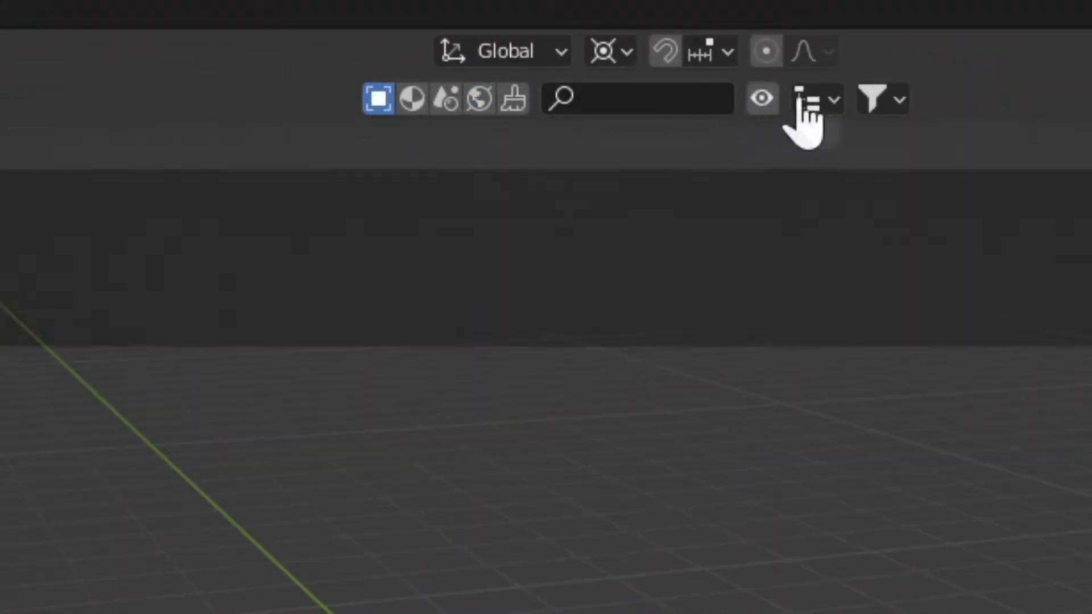
{"action": "left_click", "coordinate": [896, 100]}
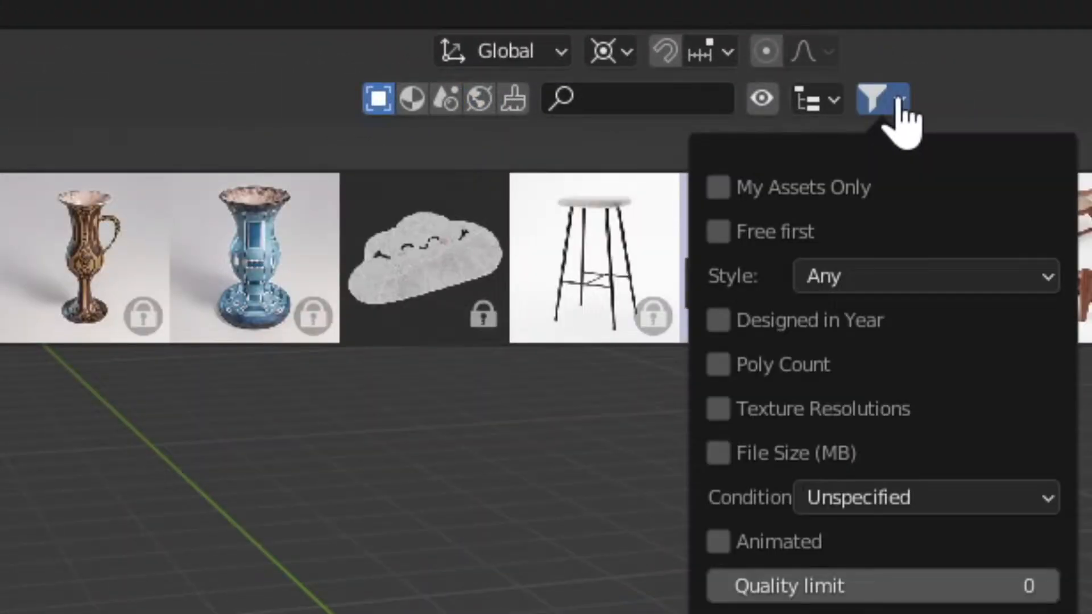
{"action": "left_click", "coordinate": [719, 232]}
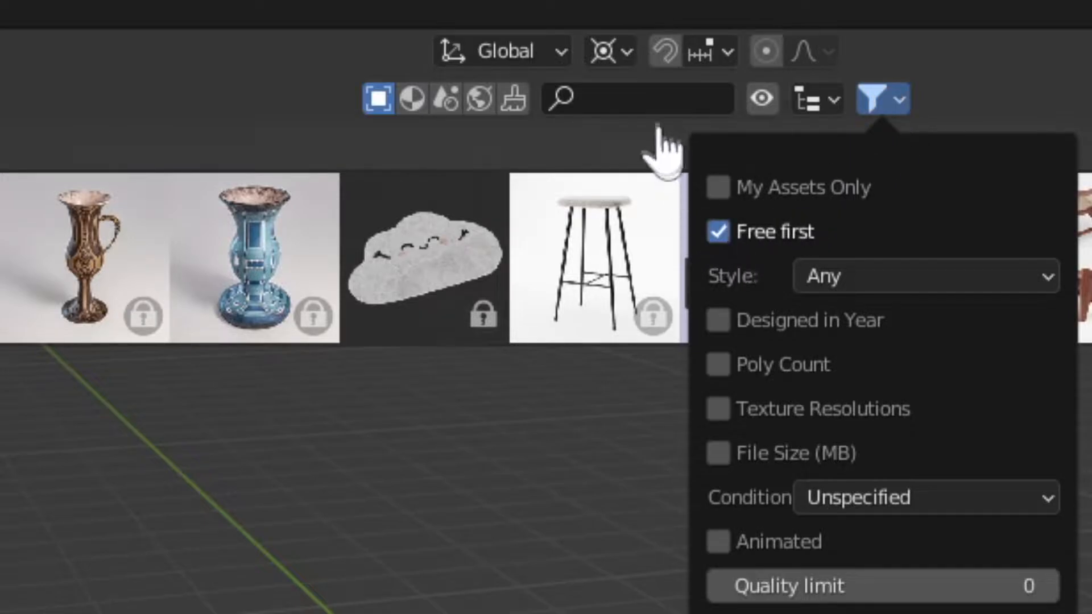
{"action": "left_click", "coordinate": [612, 96]}
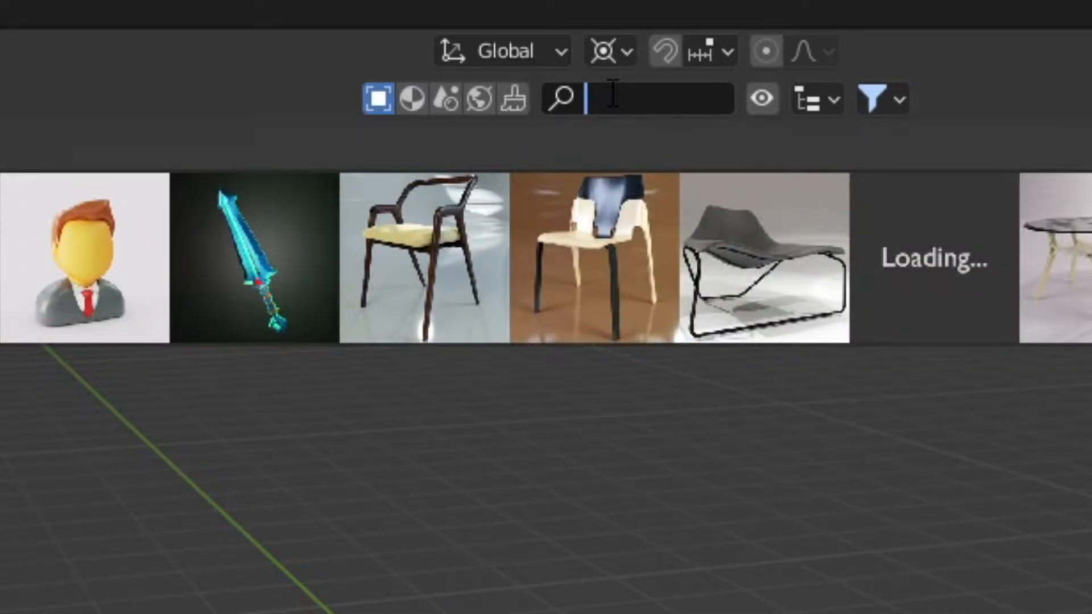
{"action": "type", "text": "mountain"}
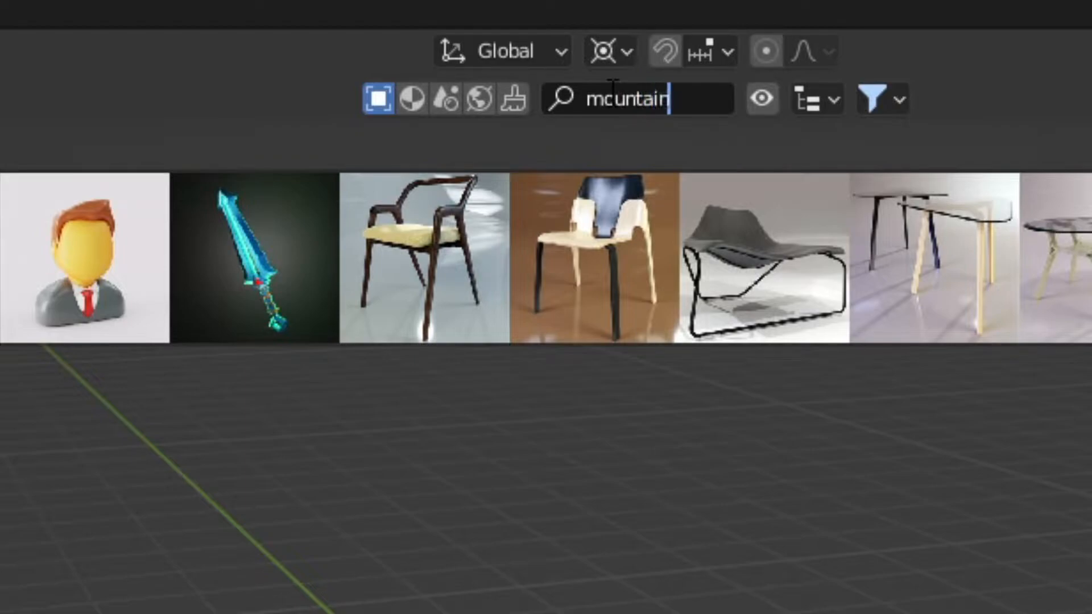
{"action": "key", "text": "Return"}
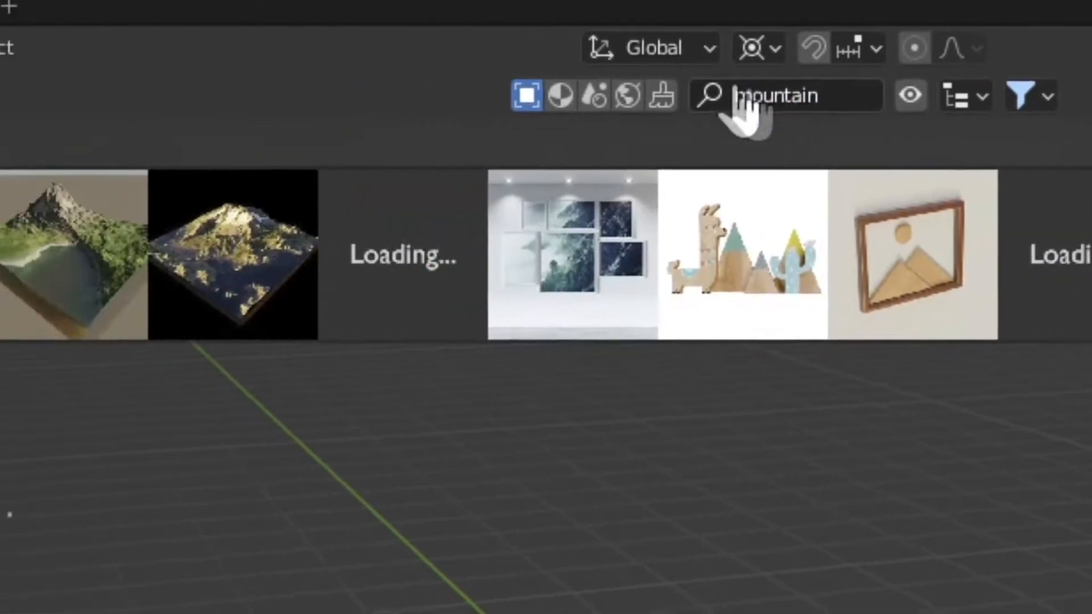
Place the snow mountain model near the scene's centre and scale it by a factor of 20.
{"action": "left_click_drag", "start_coordinate": [195, 244], "coordinate": [522, 377]}
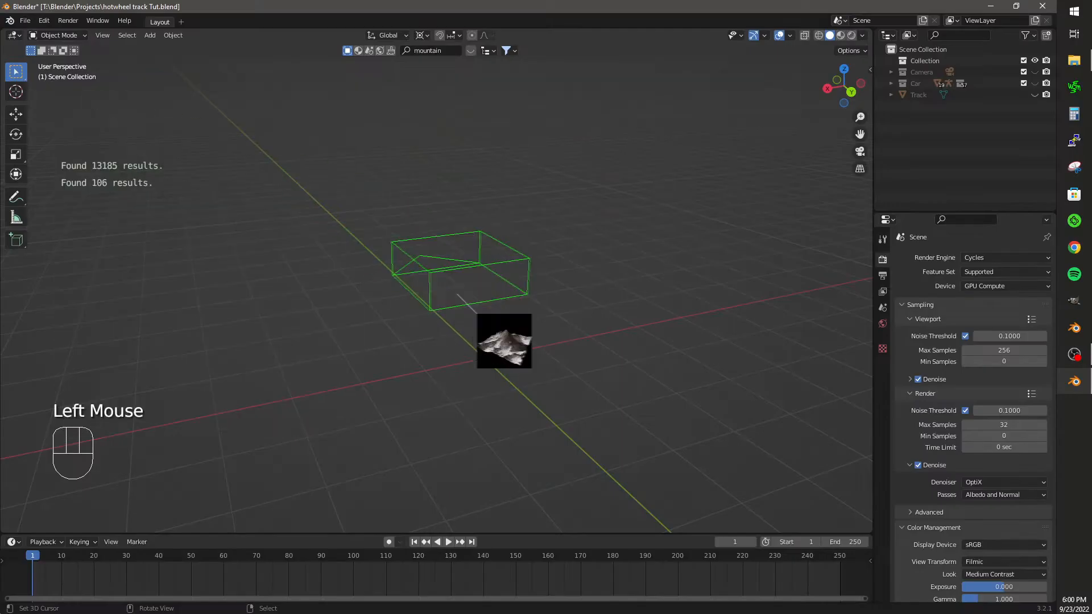
{"action": "key", "text": "s"}
{"action": "key", "text": "KP_2"}
{"action": "key", "text": "KP_0"}
{"action": "key", "text": "KP_Enter"}
Unhide the Car collection and scale the snow mountain by a factor of 5.
{"action": "scroll", "coordinate": [519, 377], "scroll_direction": "down", "scroll_amount": 5}
{"action": "left_click", "coordinate": [1035, 84]}
{"action": "scroll", "coordinate": [503, 386], "scroll_direction": "up", "scroll_amount": 3}
{"action": "mouse_move", "coordinate": [506, 381]}
{"action": "middle_mouse_down"}
{"action": "mouse_move", "coordinate": [503, 394]}
{"action": "mouse_move", "coordinate": [519, 404]}
{"action": "mouse_move", "coordinate": [506, 397]}
{"action": "middle_mouse_up"}
{"action": "scroll", "coordinate": [506, 396], "scroll_direction": "down", "scroll_amount": 3}
{"action": "right_click", "coordinate": [468, 277]}
{"action": "key", "text": "s"}
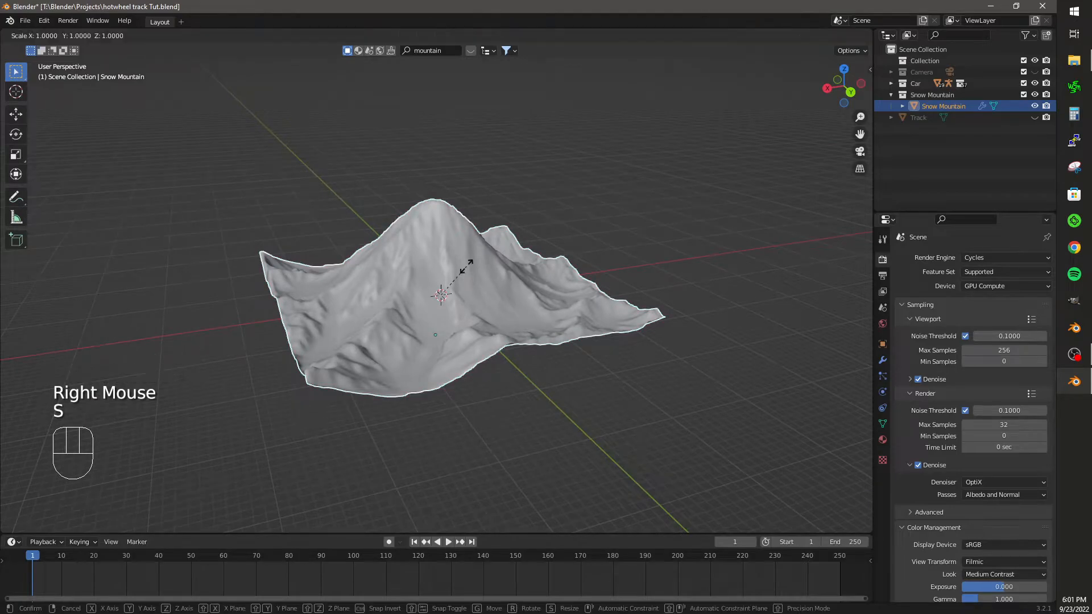
{"action": "key", "text": "KP_5"}
{"action": "key", "text": "KP_Enter"}
Reset the snow mountain's location to the world origin.
{"action": "scroll", "coordinate": [462, 281], "scroll_direction": "down", "scroll_amount": 5}
{"action": "middle_click_drag", "start_coordinate": [489, 296], "coordinate": [560, 341]}
{"action": "key", "text": "alt+g"}
{"action": "scroll", "coordinate": [539, 313], "scroll_direction": "up", "scroll_amount": 2}
{"action": "scroll", "coordinate": [563, 339], "scroll_direction": "down", "scroll_amount": 2}
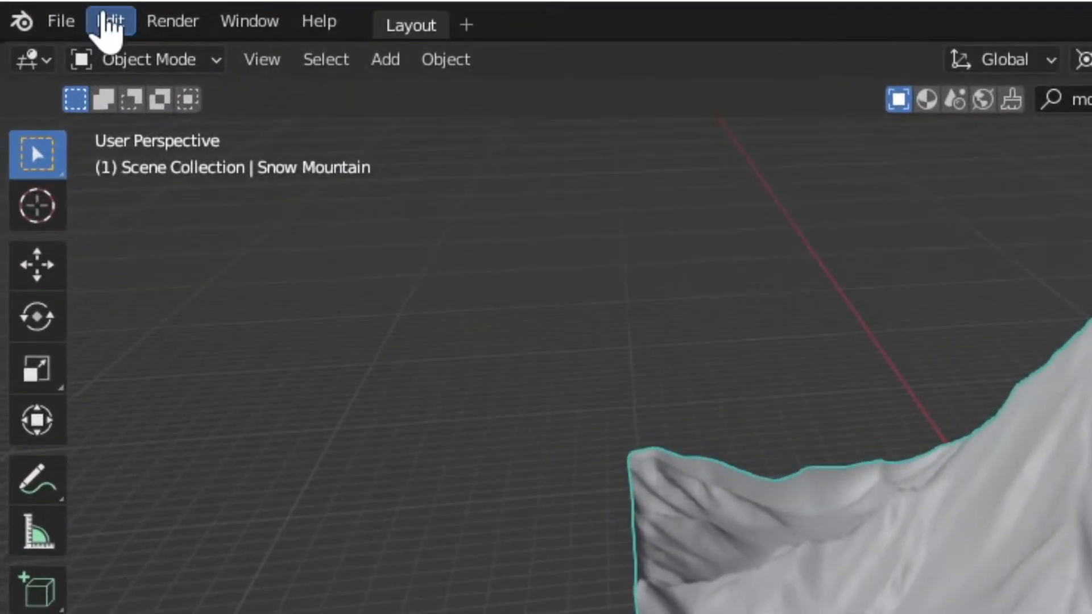
Make sure the Add Curve: Extra Objects add-on is enabled in the preferences and save the file.
{"action": "left_click", "coordinate": [62, 21]}
{"action": "left_click", "coordinate": [179, 444]}
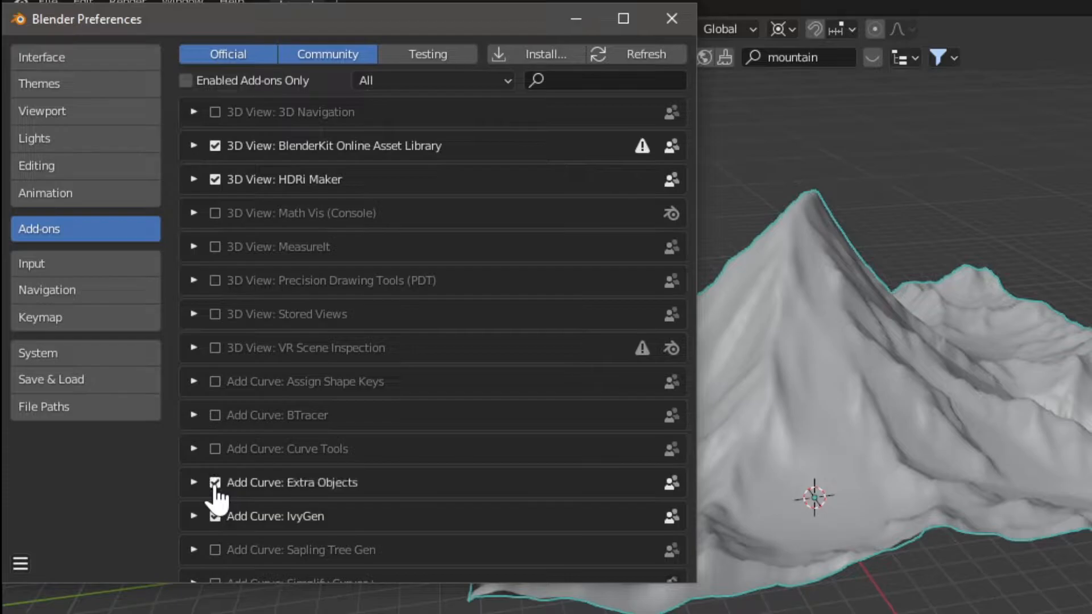
{"action": "left_click", "coordinate": [670, 20]}
{"action": "key", "text": "ctrl+s"}
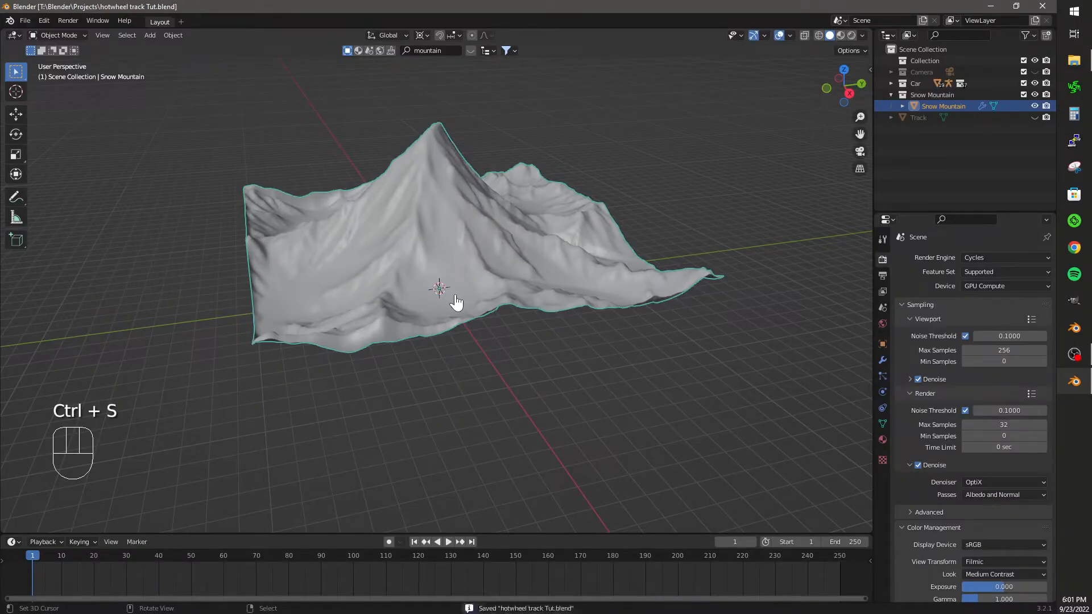
Add a Spheric curve spiral and set its steps to 512.
{"action": "key", "text": "shift+a"}
{"action": "mouse_move", "coordinate": [463, 305]}
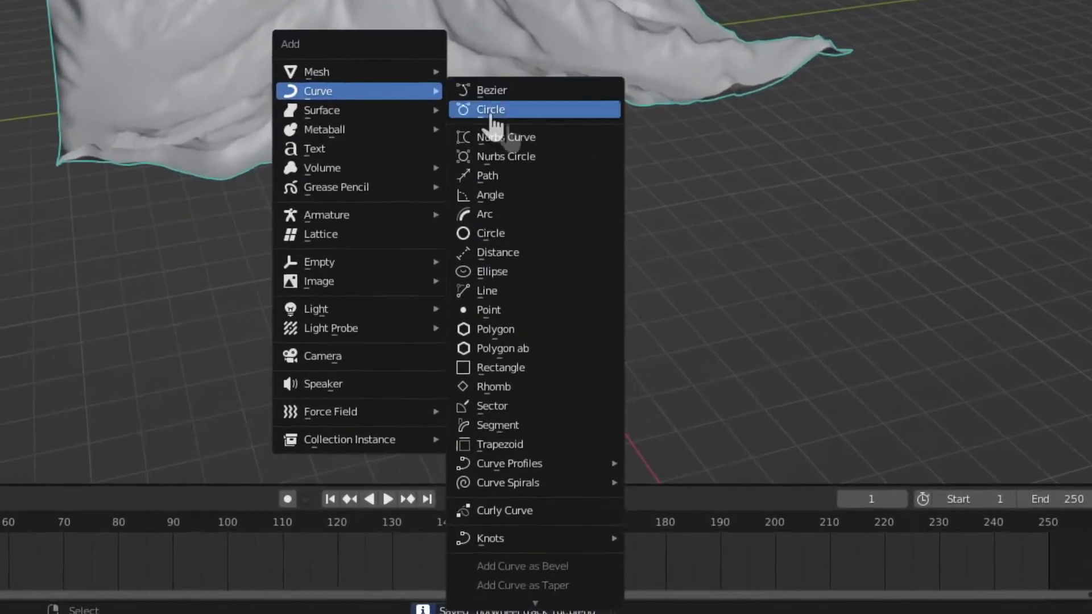
{"action": "mouse_move", "coordinate": [541, 475]}
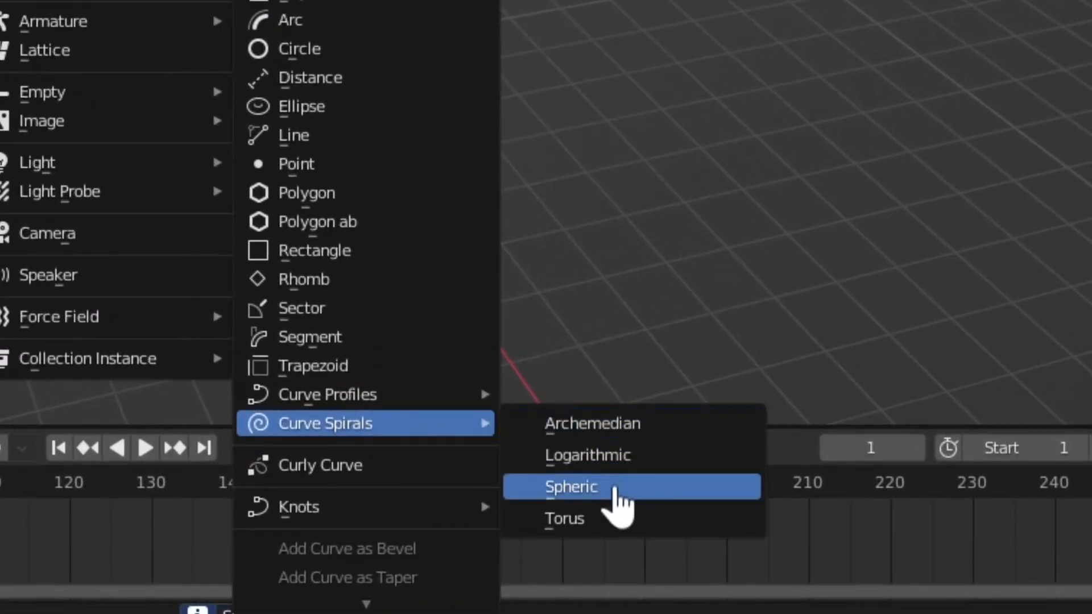
{"action": "left_click", "coordinate": [718, 534]}
{"action": "scroll", "coordinate": [474, 394], "scroll_direction": "up", "scroll_amount": 10}
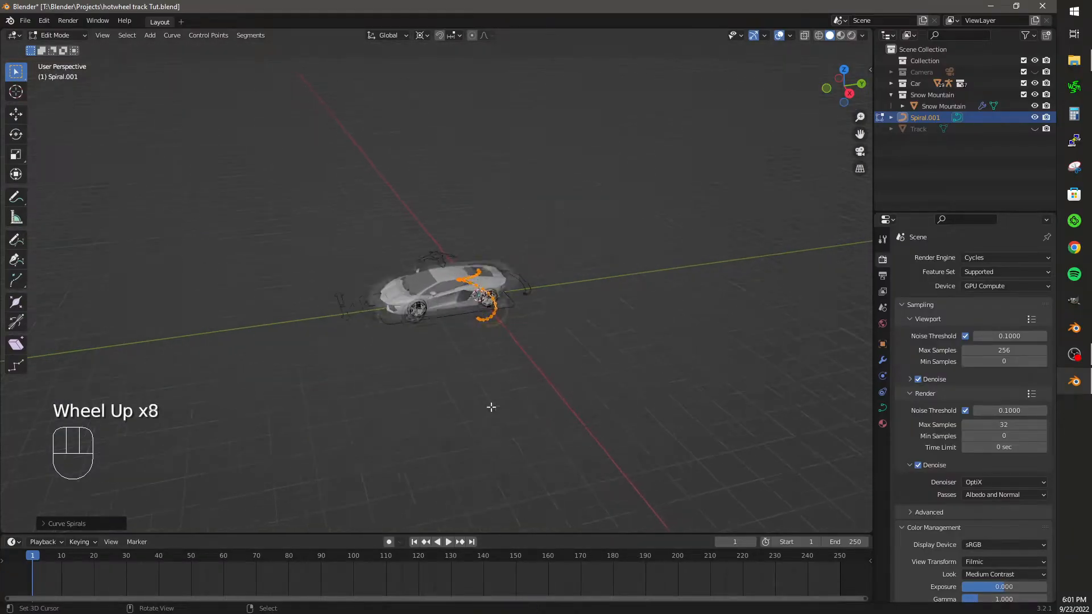
{"action": "middle_click_drag", "start_coordinate": [538, 394], "coordinate": [342, 403]}
{"action": "left_click", "coordinate": [67, 524]}
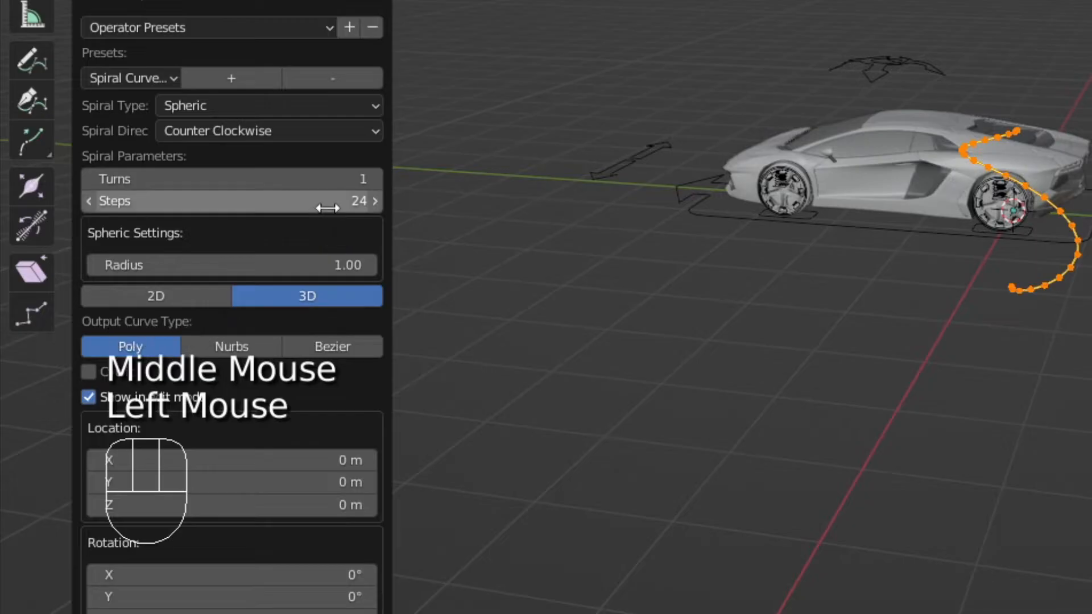
{"action": "double_click", "coordinate": [163, 310]}
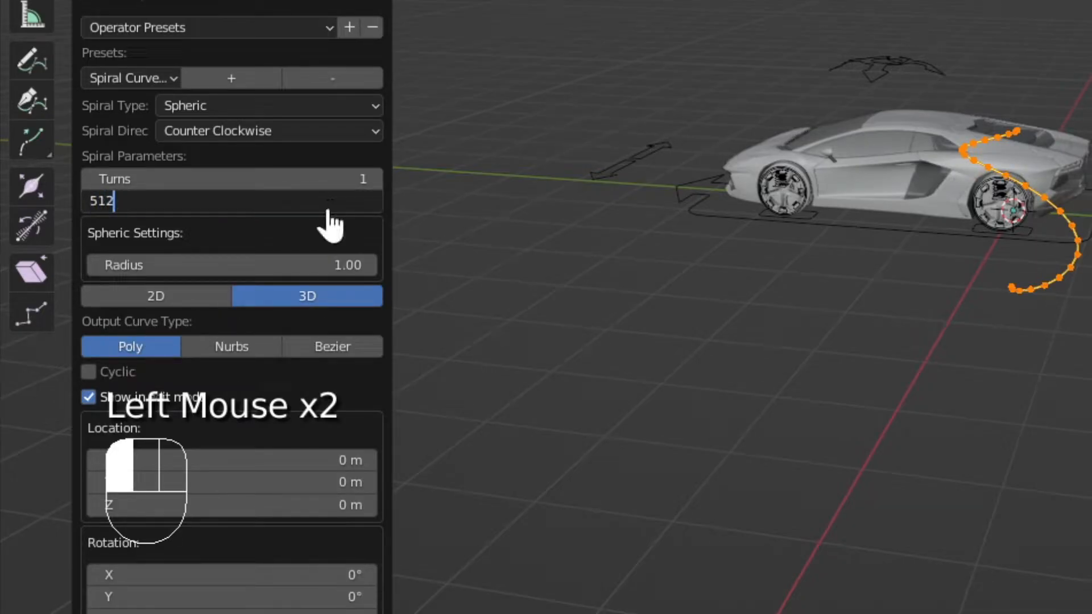
{"action": "left_click", "coordinate": [329, 224]}
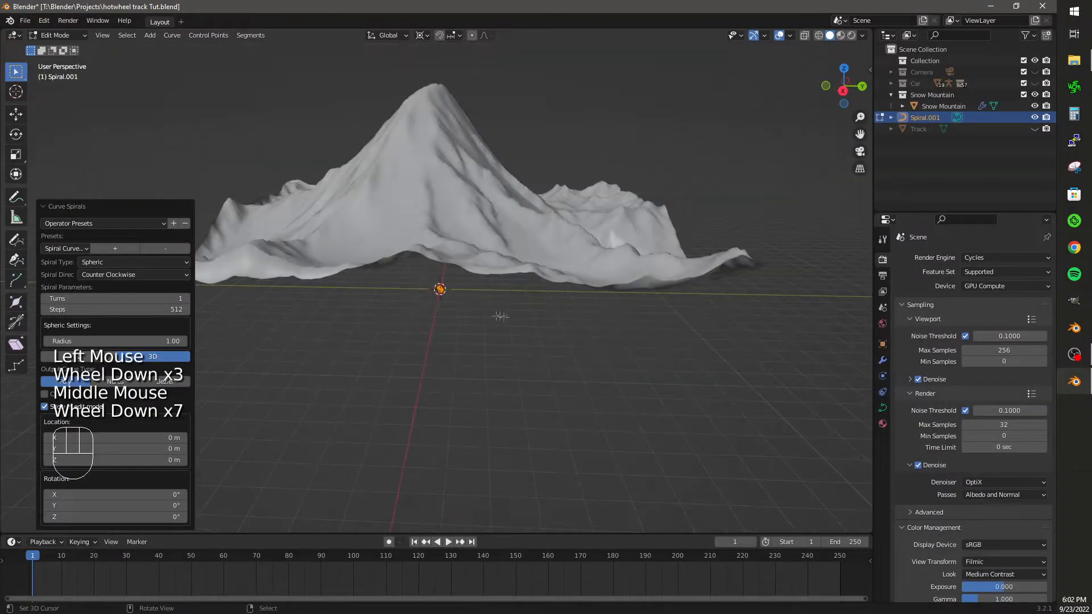
Scale the spiral up to the size of the mountain and position it around the peak from the top view.
{"action": "scroll", "coordinate": [438, 255], "scroll_direction": "down", "scroll_amount": 6}
{"action": "key", "text": "s"}
{"action": "left_click", "coordinate": [442, 275]}
{"action": "key", "text": "s"}
{"action": "left_click", "coordinate": [404, 424]}
{"action": "scroll", "coordinate": [401, 424], "scroll_direction": "up", "scroll_amount": 2}
{"action": "middle_click_drag", "start_coordinate": [369, 392], "coordinate": [419, 307]}
{"action": "key", "text": "KP_7"}
{"action": "key", "text": "g"}
{"action": "left_click", "coordinate": [397, 430]}
Raise the spiral's points about 31 m along Z in the right view.
{"action": "key", "text": "Tab"}
{"action": "key", "text": "KP_3"}
{"action": "key", "text": "Tab"}
{"action": "key", "text": "g"}
{"action": "key", "text": "z"}
{"action": "left_click", "coordinate": [495, 420]}
Scale the spiral along Z and adjust its height against the mountain in the right view.
{"action": "key", "text": "s"}
{"action": "key", "text": "z"}
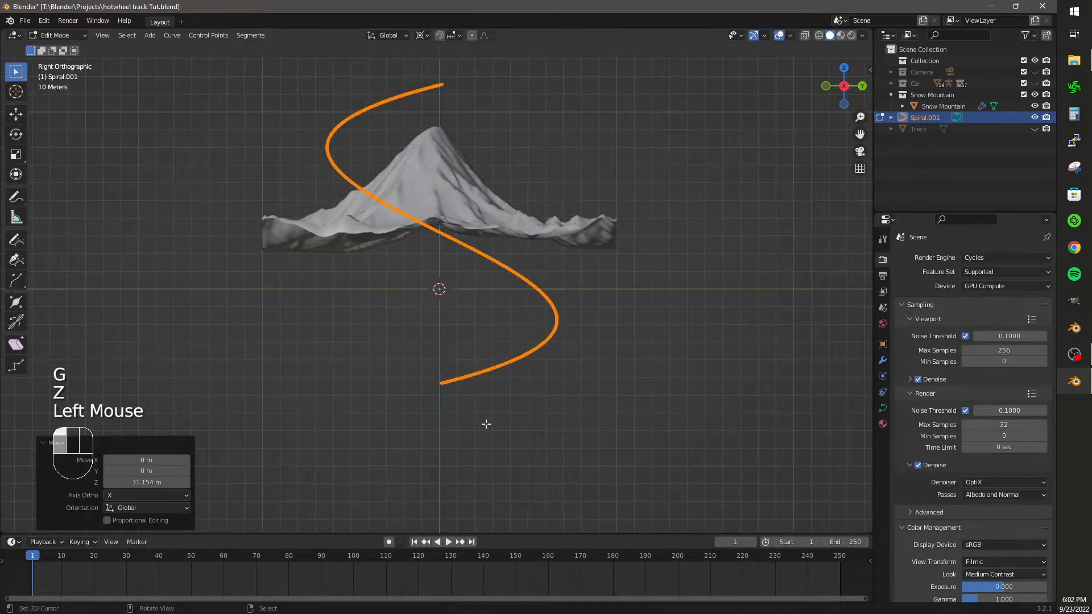
{"action": "left_click", "coordinate": [511, 398]}
{"action": "key", "text": "g"}
{"action": "key", "text": "z"}
{"action": "left_click", "coordinate": [517, 365]}
Scale the spiral separately along Y and X in the top view to fit it around the mountain.
{"action": "middle_click_drag", "start_coordinate": [518, 365], "coordinate": [422, 424]}
{"action": "key", "text": "KP_7"}
{"action": "key", "text": "s"}
{"action": "key", "text": "y"}
{"action": "left_click", "coordinate": [466, 409]}
{"action": "key", "text": "s"}
{"action": "key", "text": "x"}
{"action": "left_click", "coordinate": [483, 364]}
Turn on proportional editing and move the spiral's end point in the top view with an enlarged influence radius.
{"action": "middle_click_drag", "start_coordinate": [483, 364], "coordinate": [501, 351]}
{"action": "key", "text": "KP_7"}
{"action": "key", "text": "o"}
{"action": "key", "text": "a"}
{"action": "scroll", "coordinate": [610, 354], "scroll_direction": "up", "scroll_amount": 7}
{"action": "middle_click_drag", "start_coordinate": [609, 355], "coordinate": [608, 405]}
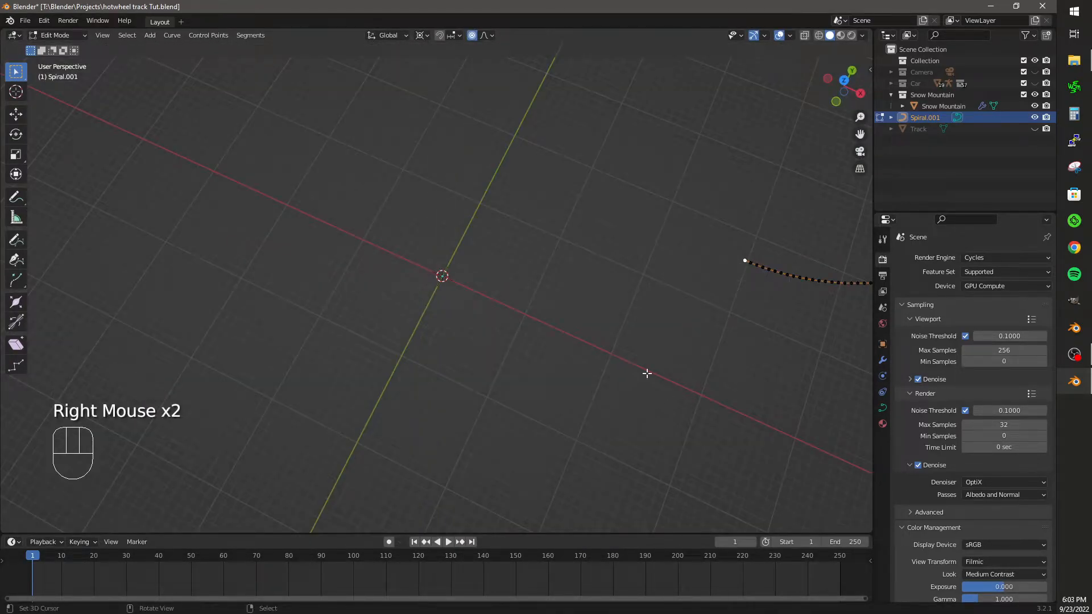
{"action": "key", "text": "KP_7"}
{"action": "middle_click_drag", "start_coordinate": [646, 373], "coordinate": [476, 348], "text": "shift"}
{"action": "scroll", "coordinate": [475, 349], "scroll_direction": "down", "scroll_amount": 2}
{"action": "key", "text": "g"}
{"action": "scroll", "coordinate": [566, 358], "scroll_direction": "down", "scroll_amount": 7}
{"action": "scroll", "coordinate": [605, 345], "scroll_direction": "down", "scroll_amount": 1}
{"action": "left_click", "coordinate": [606, 345]}
{"action": "middle_click_drag", "start_coordinate": [606, 345], "coordinate": [555, 334]}
{"action": "scroll", "coordinate": [586, 358], "scroll_direction": "down", "scroll_amount": 3}
{"action": "key", "text": "Tab"}
{"action": "scroll", "coordinate": [519, 347], "scroll_direction": "up", "scroll_amount": 2}
{"action": "key", "text": "Tab"}
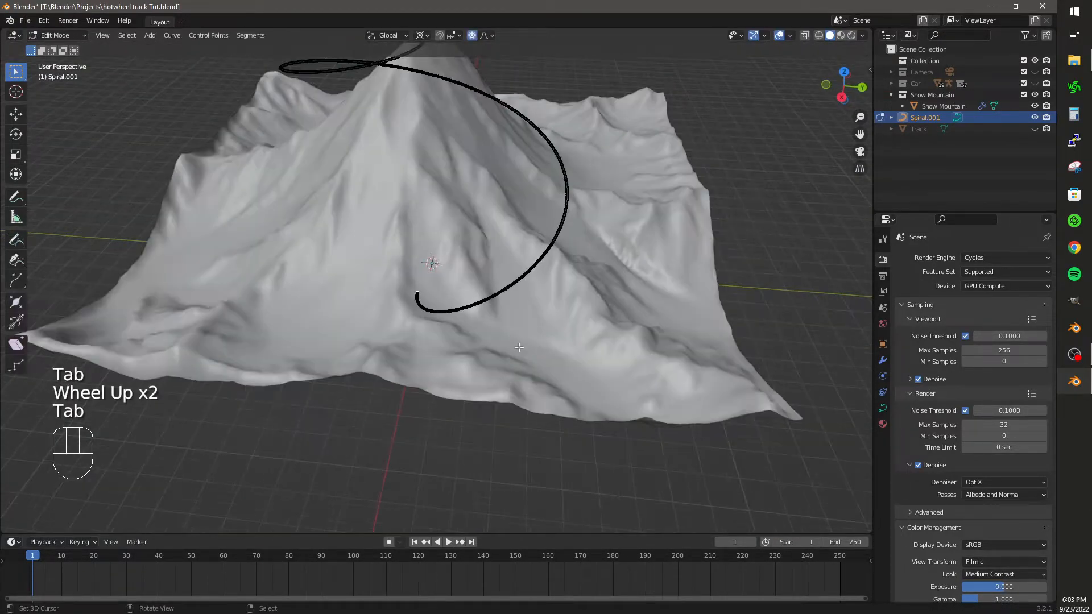
Shift the spiral's end once more in the top view using a wider proportional influence and return to Object Mode.
{"action": "key", "text": "KP_7"}
{"action": "key", "text": "g"}
{"action": "scroll", "coordinate": [518, 347], "scroll_direction": "down", "scroll_amount": 4}
{"action": "left_click", "coordinate": [683, 390]}
{"action": "key", "text": "Tab"}
{"action": "middle_click_drag", "start_coordinate": [682, 390], "coordinate": [469, 317]}
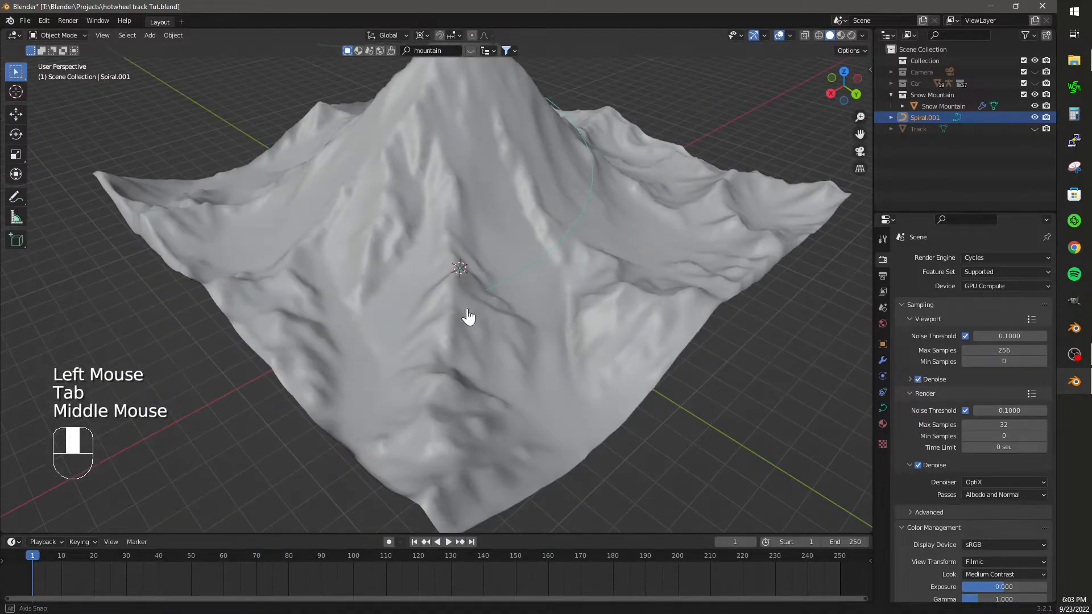
Delete the lowest stretch of control points at the spiral's bottom end.
{"action": "key", "text": "Tab"}
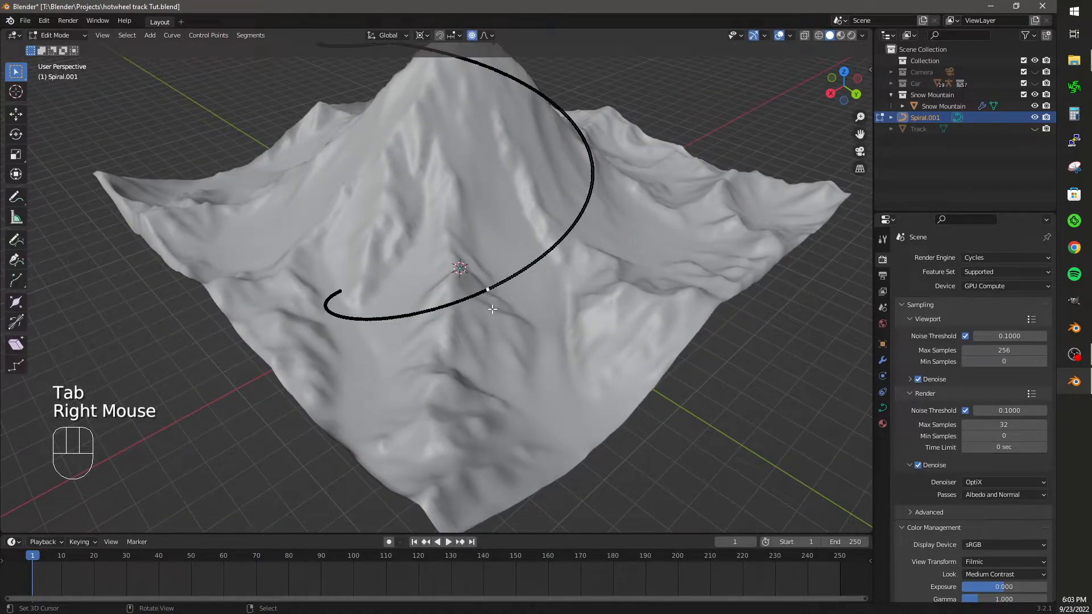
{"action": "key", "text": "c"}
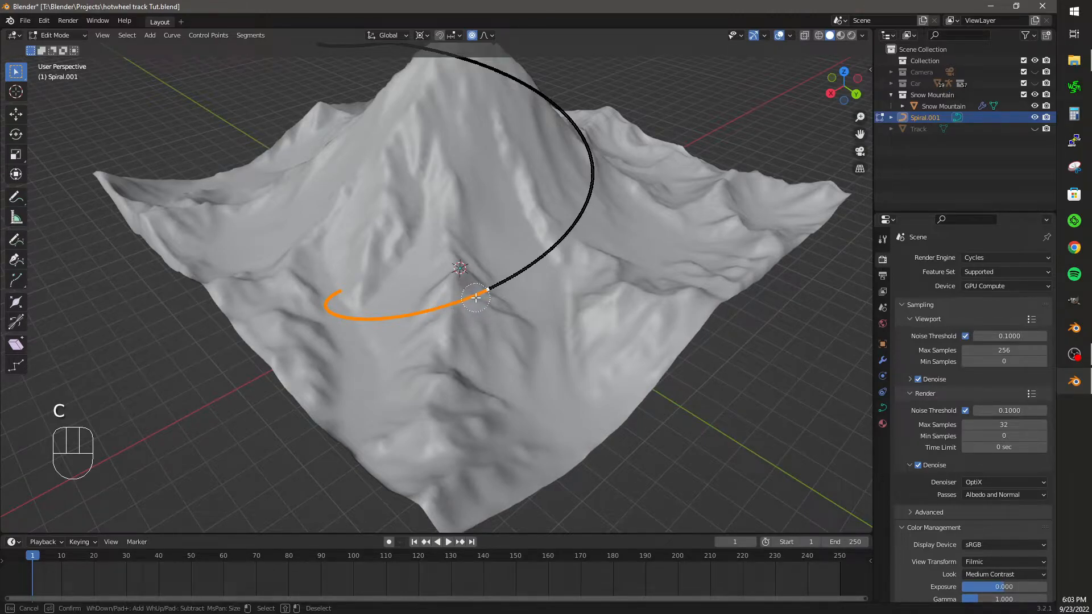
{"action": "key", "text": "x"}
{"action": "left_click", "coordinate": [459, 317]}
{"action": "scroll", "coordinate": [563, 349], "scroll_direction": "up", "scroll_amount": 3}
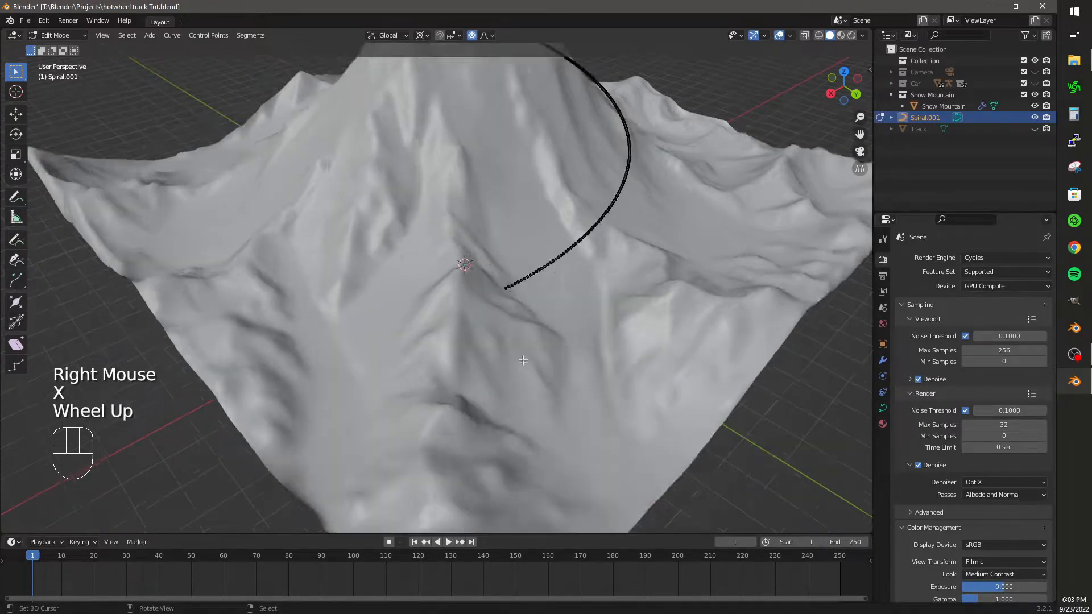
Extrude the spiral's lower end point outward in the top view as one straight segment and select both of its points.
{"action": "right_click", "coordinate": [563, 349]}
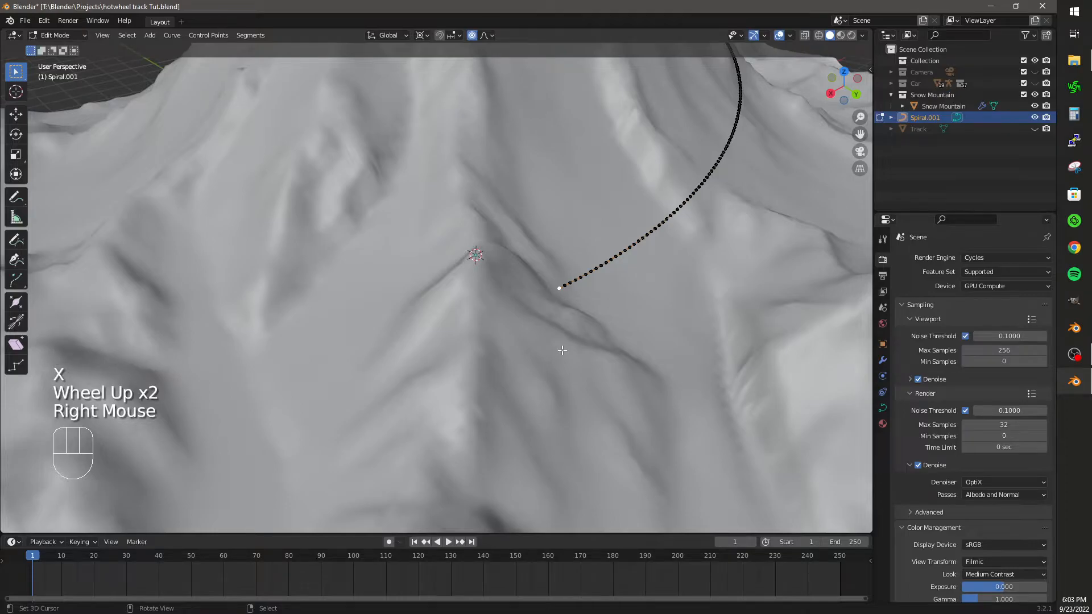
{"action": "key", "text": "KP_7"}
{"action": "key", "text": "e"}
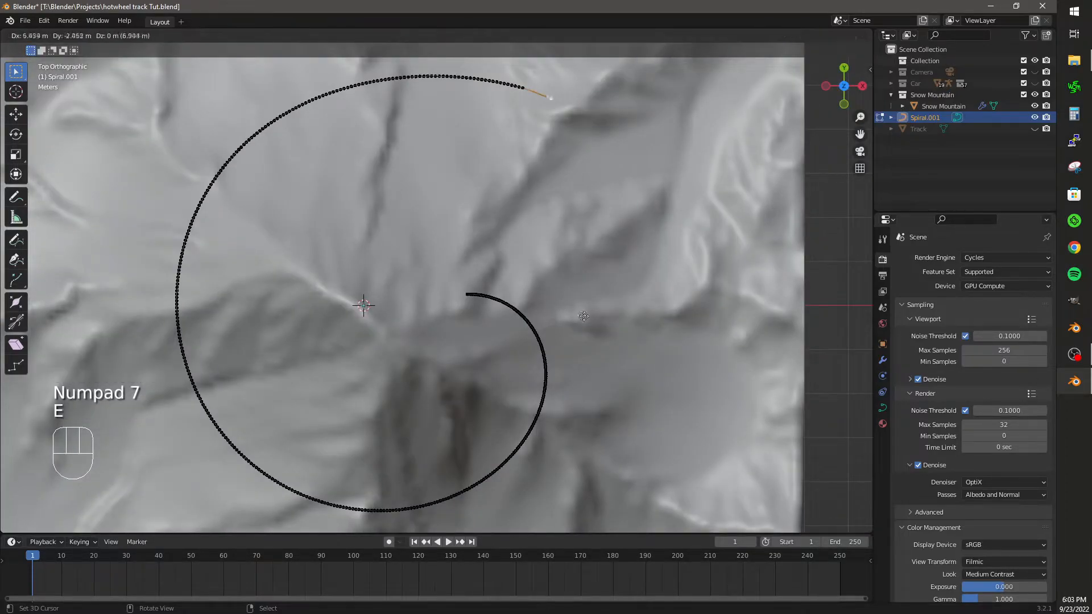
{"action": "left_click", "coordinate": [724, 351]}
{"action": "right_click", "coordinate": [523, 89], "text": "shift"}
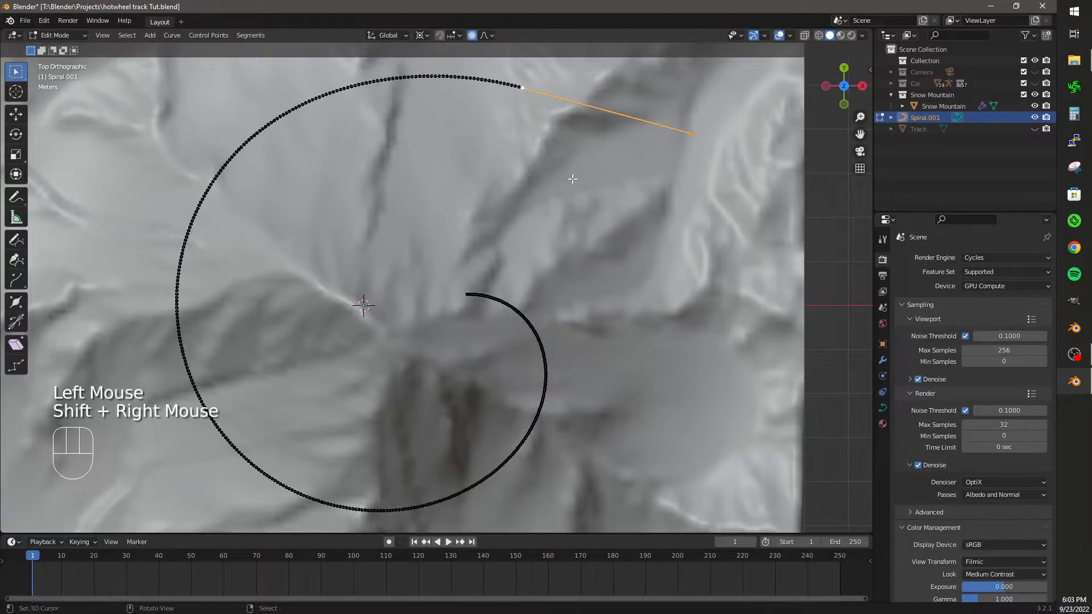
Subdivide the straight segment at the spiral's lower end repeatedly, undo the last subdivision and return to Object Mode.
{"action": "key", "text": "w"}
{"action": "left_click", "coordinate": [571, 181]}
{"action": "key", "text": "w"}
{"action": "left_click", "coordinate": [572, 181]}
{"action": "key", "text": "w"}
{"action": "left_click", "coordinate": [572, 181]}
{"action": "key", "text": "w"}
{"action": "left_click", "coordinate": [571, 181]}
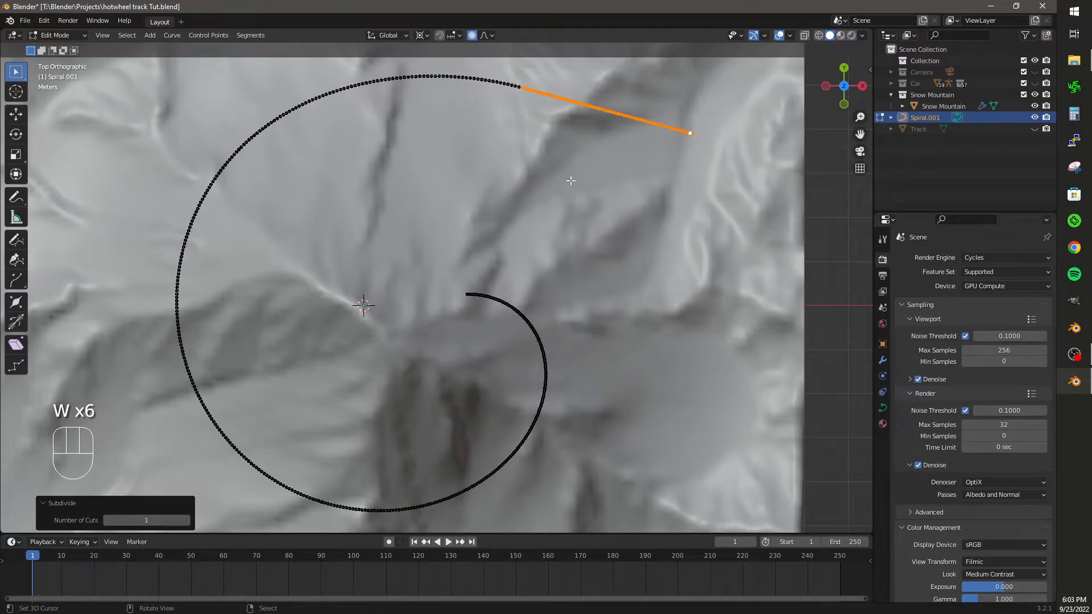
{"action": "key", "text": "ctrl+z"}
{"action": "key", "text": "Tab"}
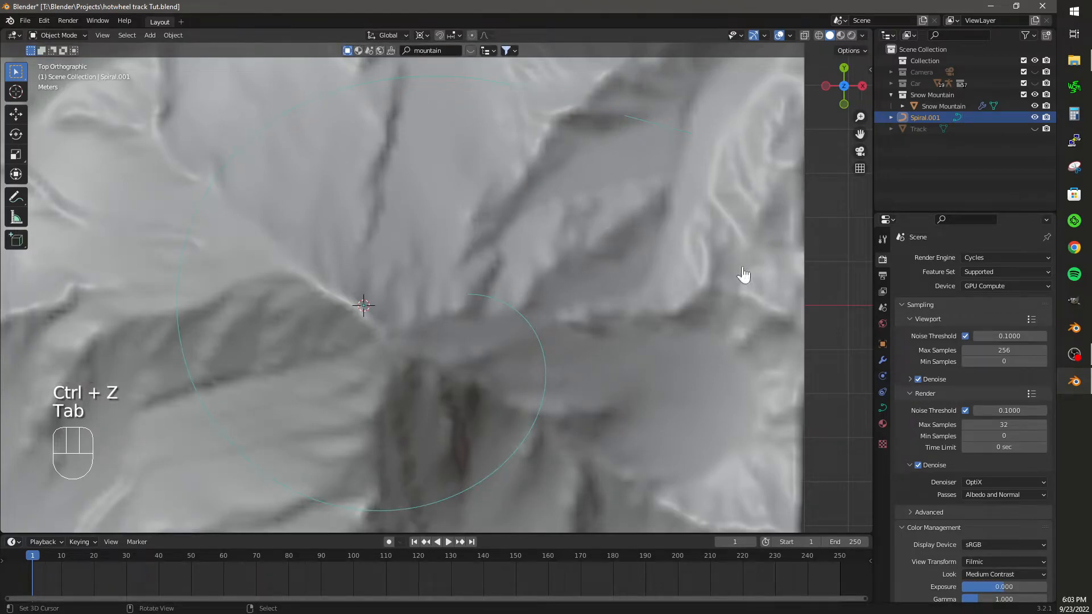
Move a point on the spiral's straight section about -3.4 m X, -3.2 m Y and 6.7 m Z with proportional size about 28.1 m.
{"action": "middle_click_drag", "start_coordinate": [743, 274], "coordinate": [568, 253]}
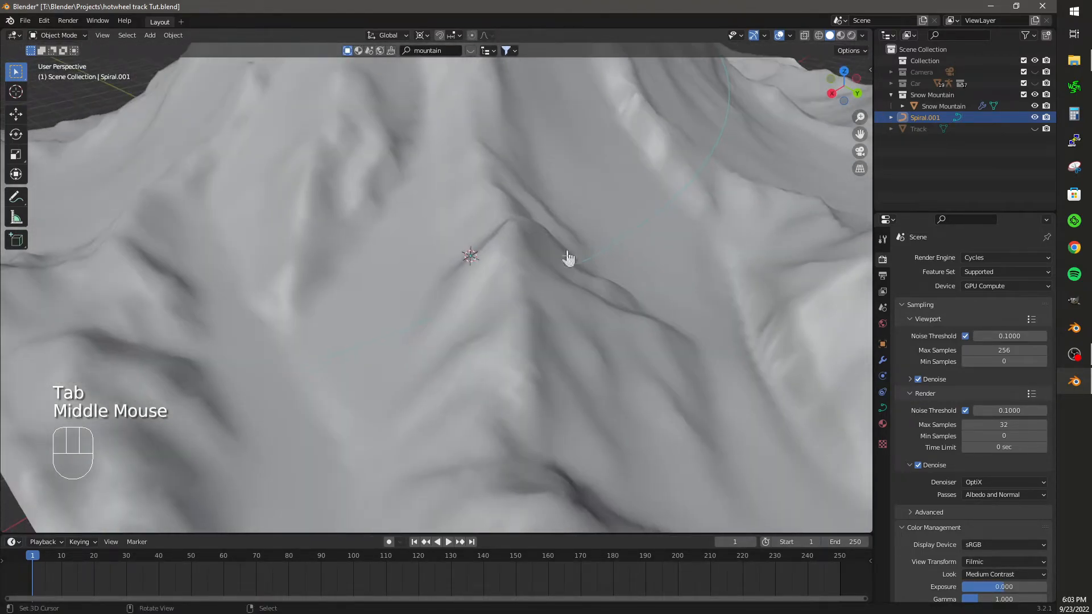
{"action": "key", "text": "Tab"}
{"action": "right_click", "coordinate": [518, 285]}
{"action": "key", "text": "g"}
{"action": "scroll", "coordinate": [532, 296], "scroll_direction": "up", "scroll_amount": 7}
{"action": "scroll", "coordinate": [531, 296], "scroll_direction": "up", "scroll_amount": 1}
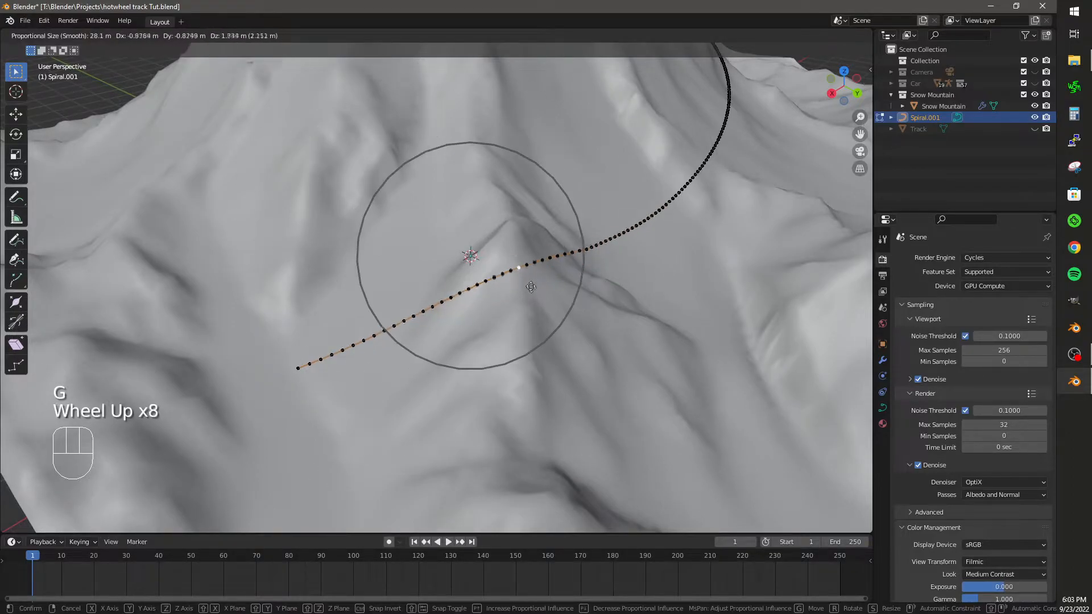
{"action": "left_click", "coordinate": [531, 238]}
Raise the same spiral point about 4.1 m along the Z axis with proportional editing.
{"action": "middle_click_drag", "start_coordinate": [531, 237], "coordinate": [614, 295]}
{"action": "key", "text": "g"}
{"action": "key", "text": "z"}
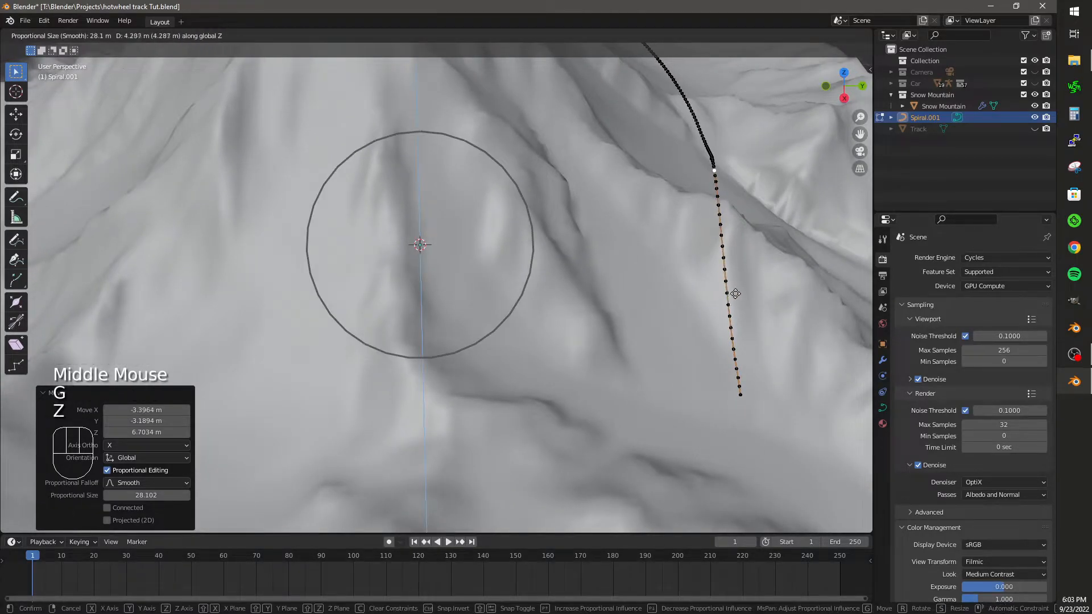
{"action": "left_click", "coordinate": [735, 294]}
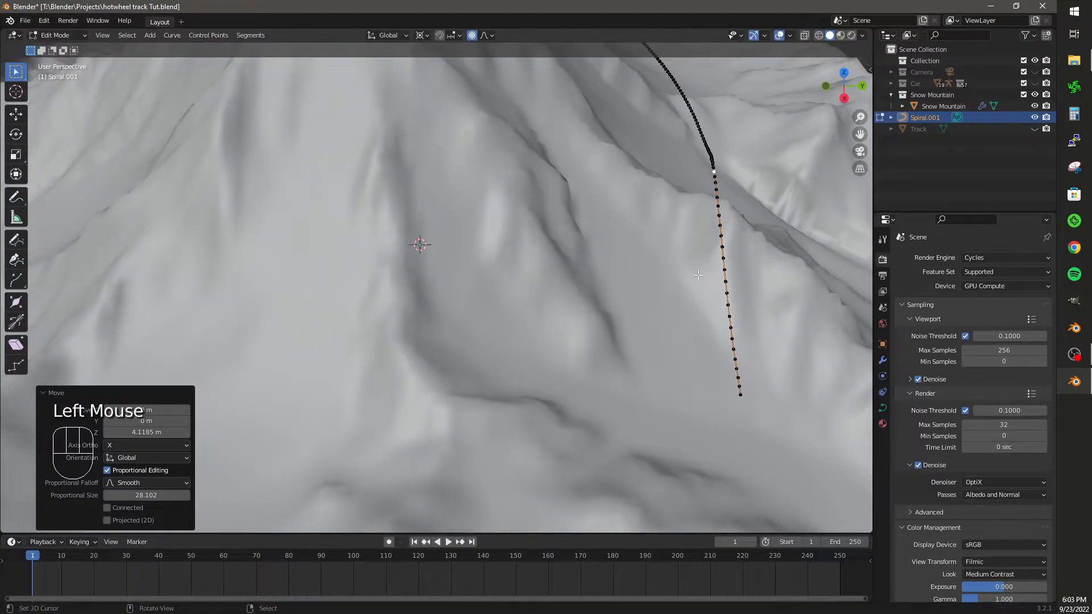
Shift the selected spiral point in the top view using a wider proportional influence and save the file.
{"action": "scroll", "coordinate": [736, 294], "scroll_direction": "down", "scroll_amount": 2}
{"action": "middle_click_drag", "start_coordinate": [735, 294], "coordinate": [537, 176]}
{"action": "key", "text": "KP_7"}
{"action": "key", "text": "g"}
{"action": "scroll", "coordinate": [539, 183], "scroll_direction": "down", "scroll_amount": 8}
{"action": "scroll", "coordinate": [540, 186], "scroll_direction": "down", "scroll_amount": 2}
{"action": "left_click", "coordinate": [540, 186]}
{"action": "scroll", "coordinate": [537, 284], "scroll_direction": "up", "scroll_amount": 3}
{"action": "middle_click_drag", "start_coordinate": [541, 371], "coordinate": [534, 273]}
{"action": "scroll", "coordinate": [535, 273], "scroll_direction": "down", "scroll_amount": 2}
{"action": "middle_click_drag", "start_coordinate": [534, 273], "coordinate": [609, 344], "text": "shift"}
{"action": "key", "text": "ctrl+s"}
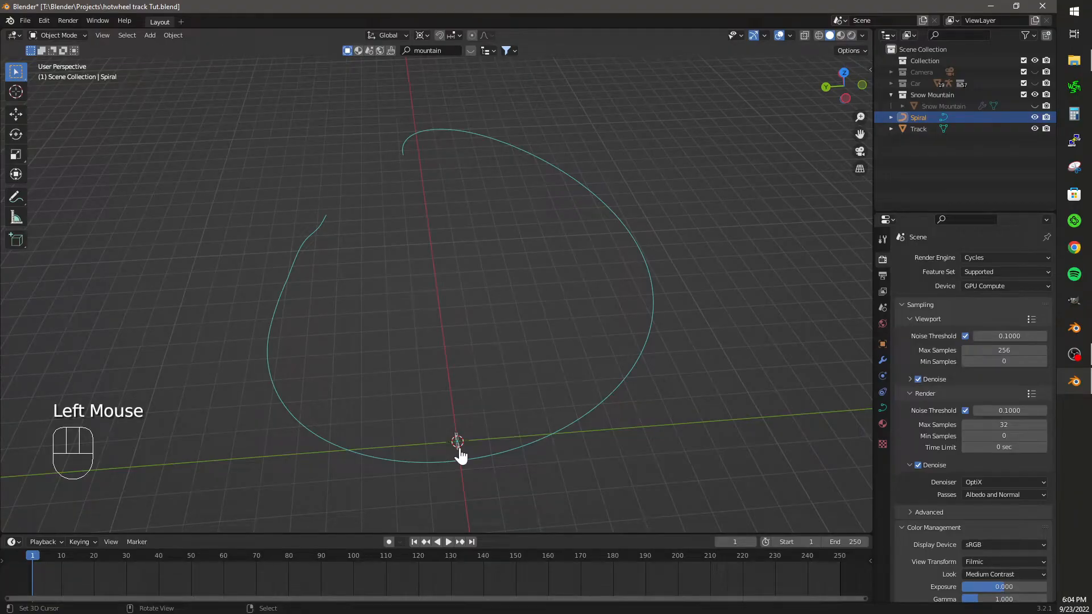
Add an Array modifier to the Track piece with fit type Fit Curve and Spiral as its curve.
{"action": "left_click", "coordinate": [459, 449]}
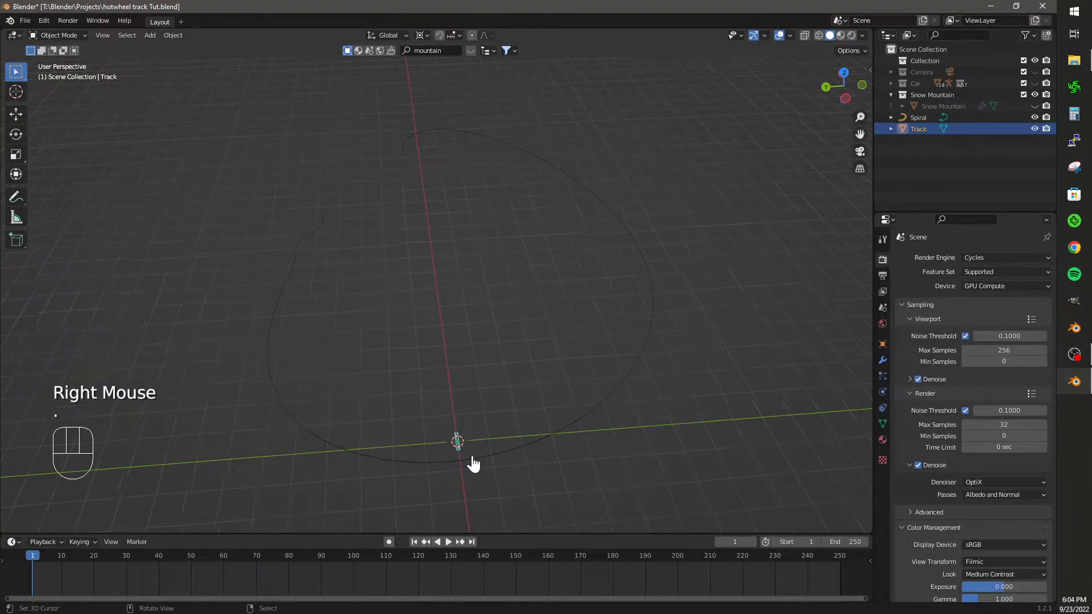
{"action": "key", "text": "KP_Decimal"}
{"action": "left_click", "coordinate": [883, 360]}
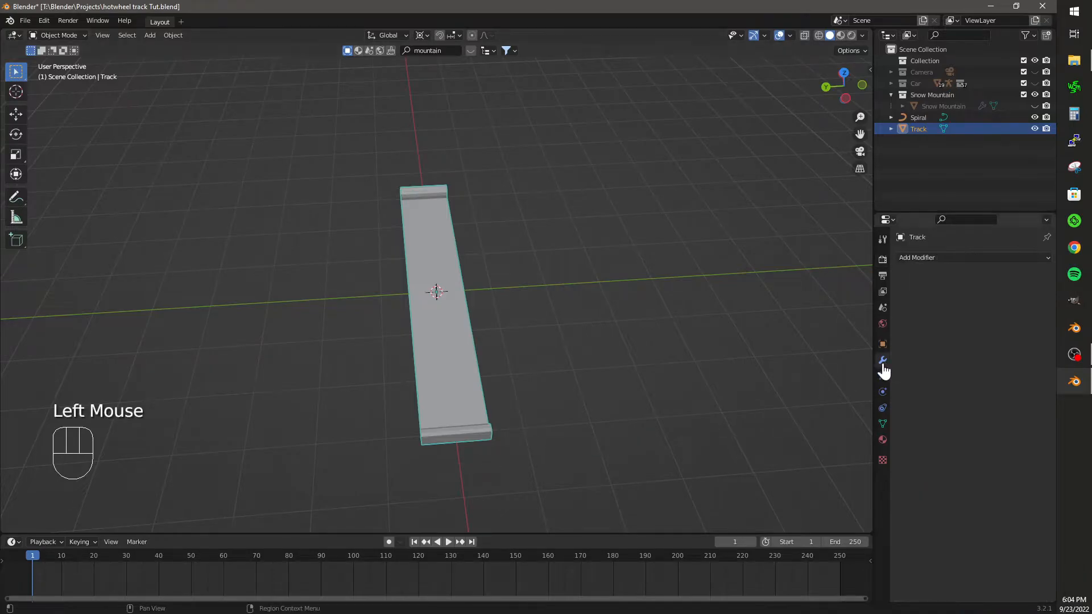
{"action": "left_click", "coordinate": [989, 261]}
{"action": "left_click", "coordinate": [856, 293]}
{"action": "left_click_drag", "start_coordinate": [983, 299], "coordinate": [982, 329]}
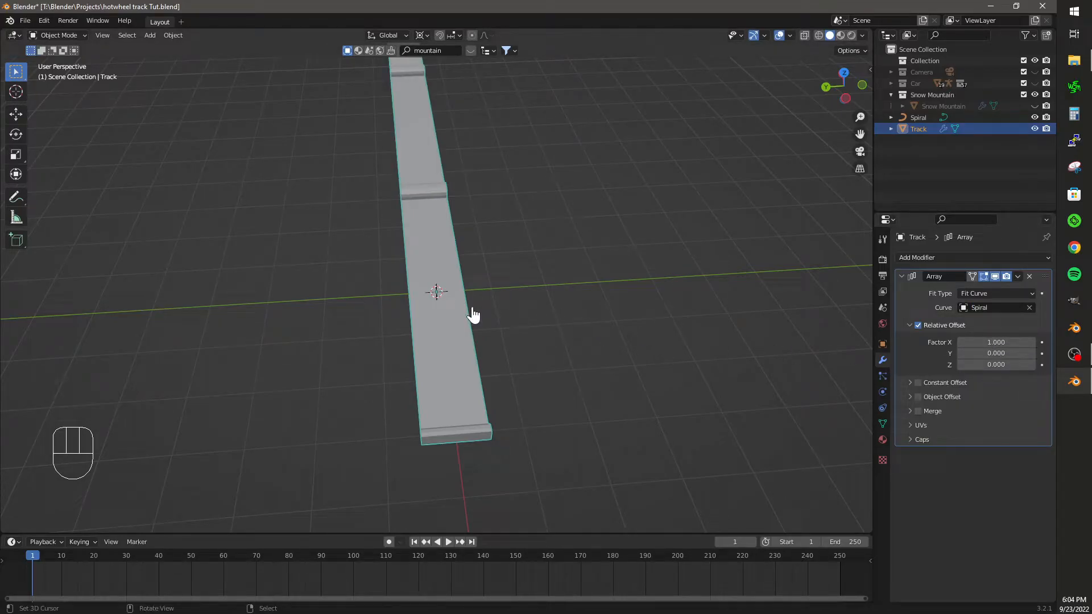
Rotate the whole Track mesh 90° around the Z axis in Edit Mode and return to Object Mode.
{"action": "key", "text": "Tab"}
{"action": "key", "text": "a"}
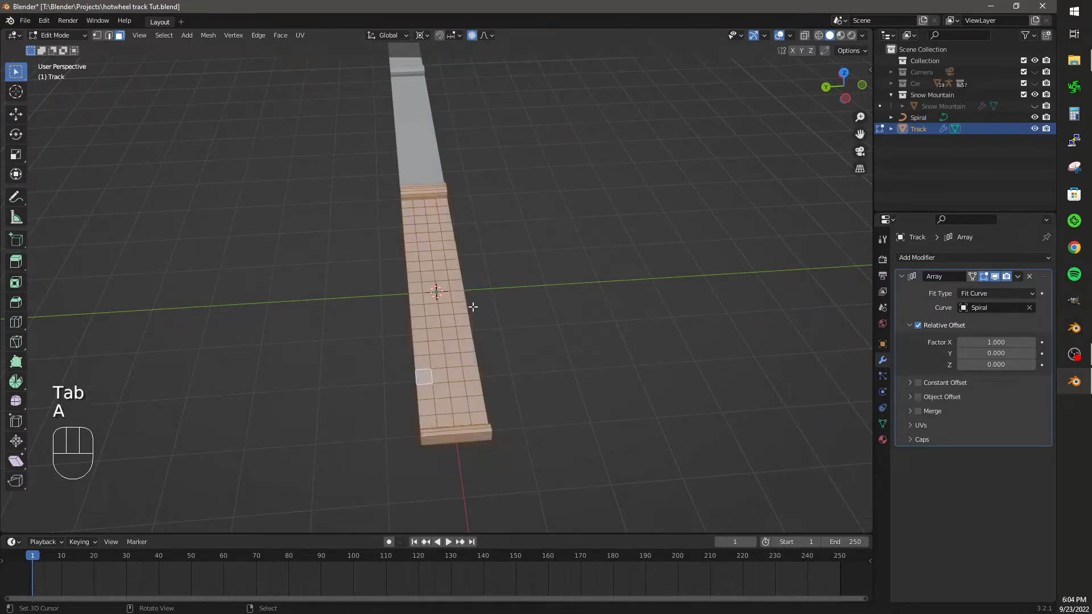
{"action": "key", "text": "r"}
{"action": "key", "text": "z"}
{"action": "key", "text": "KP_9"}
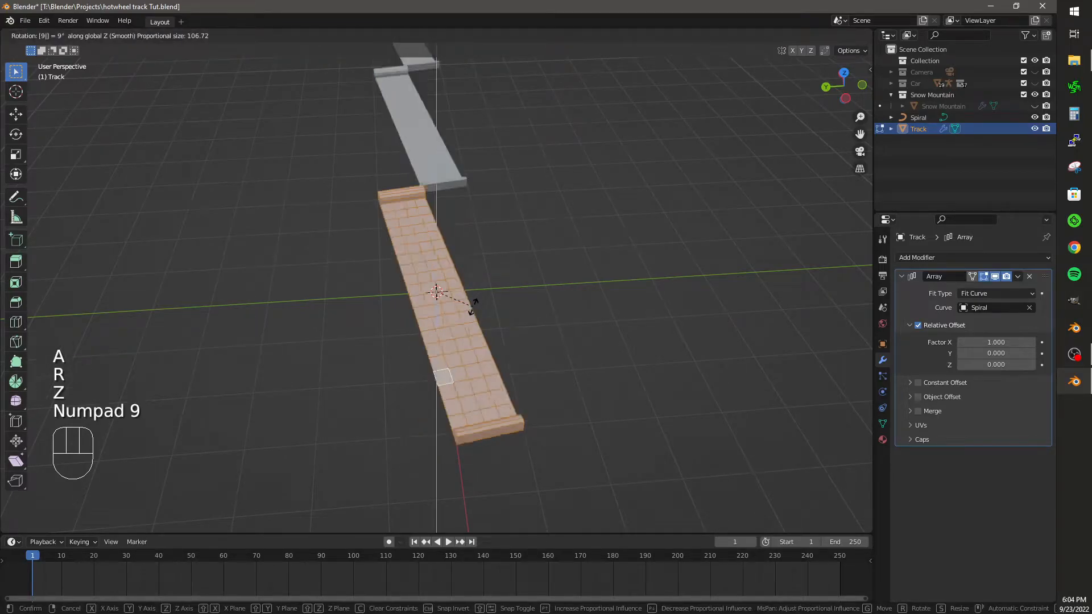
{"action": "key", "text": "KP_0"}
{"action": "key", "text": "KP_Enter"}
{"action": "key", "text": "Tab"}
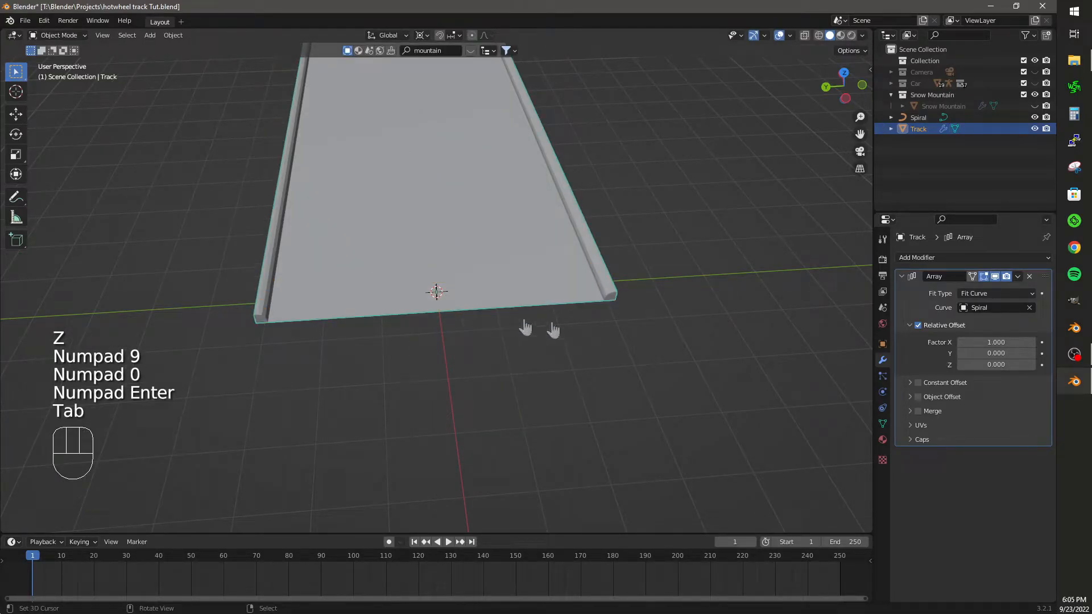
Add a Curve modifier to the Track with Spiral as the curve object and inspect the bent track.
{"action": "left_click", "coordinate": [971, 260]}
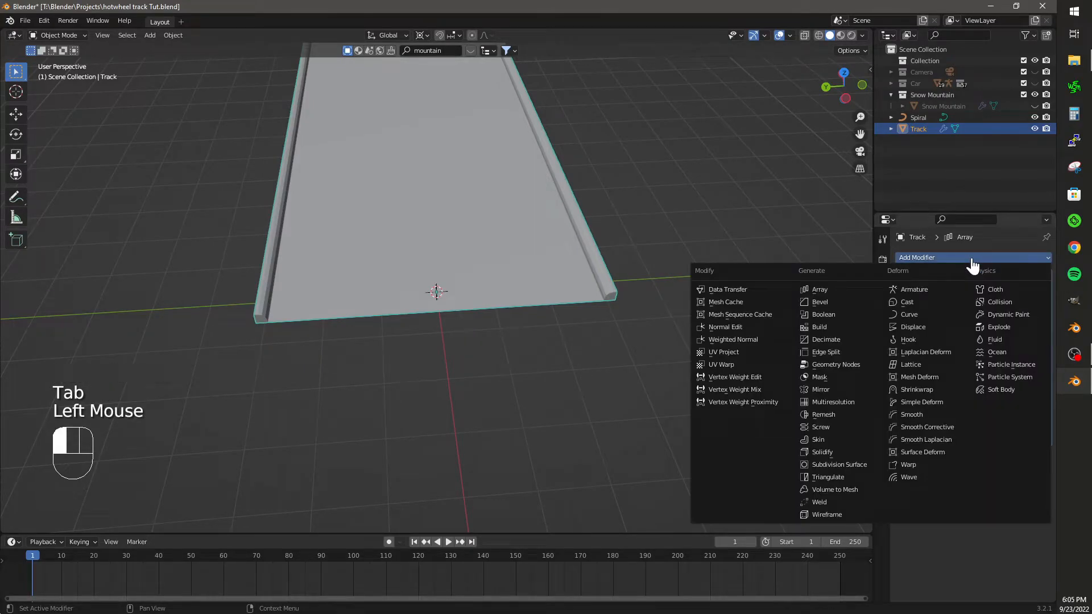
{"action": "left_click", "coordinate": [927, 319]}
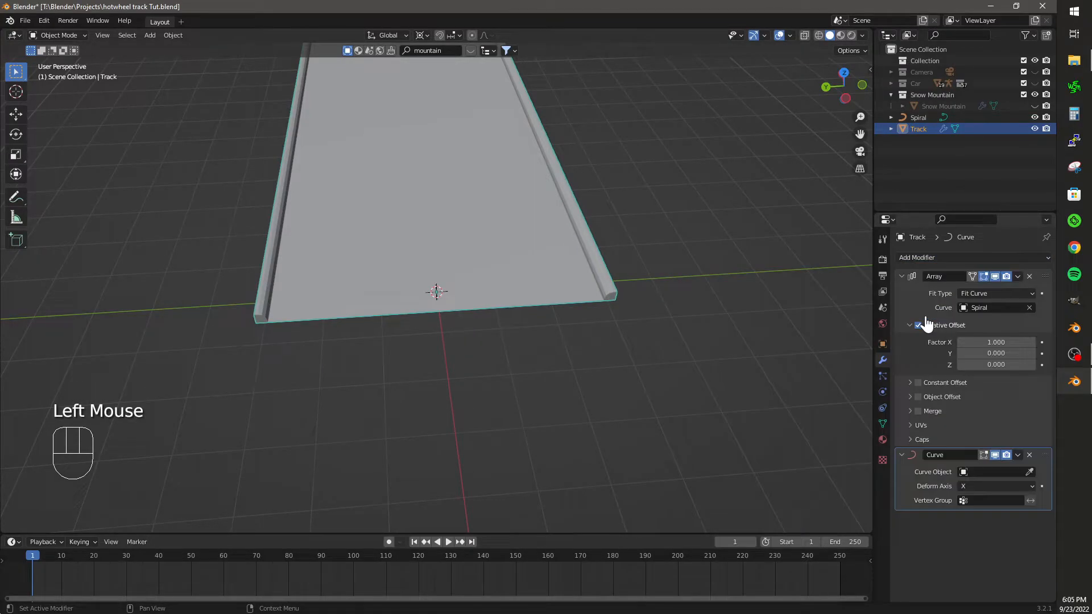
{"action": "left_click", "coordinate": [984, 473]}
{"action": "left_click", "coordinate": [977, 489]}
{"action": "scroll", "coordinate": [568, 324], "scroll_direction": "down", "scroll_amount": 9}
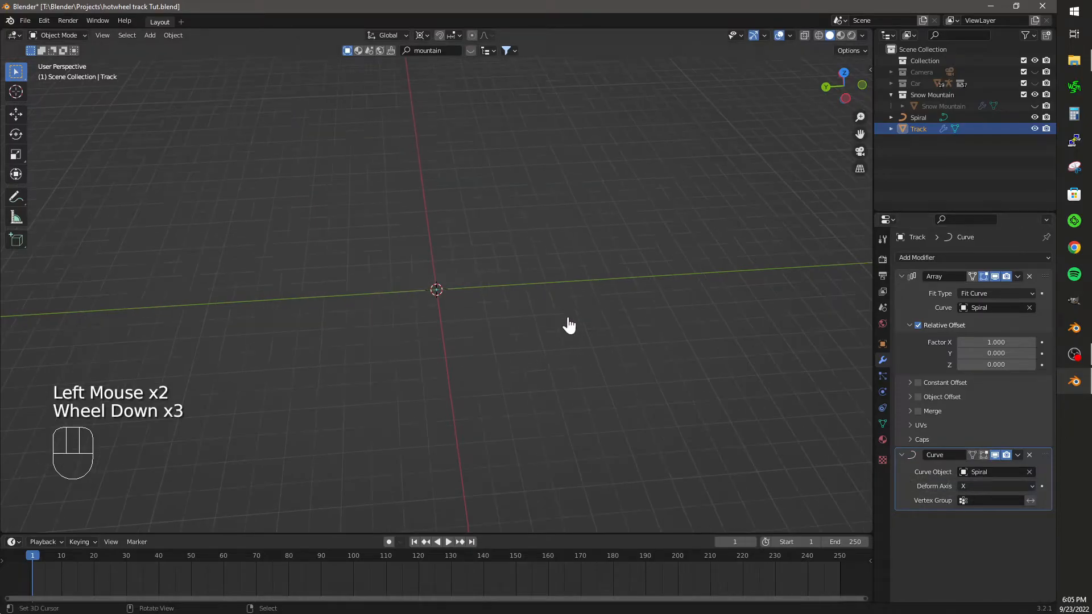
{"action": "middle_click_drag", "start_coordinate": [543, 302], "coordinate": [770, 268]}
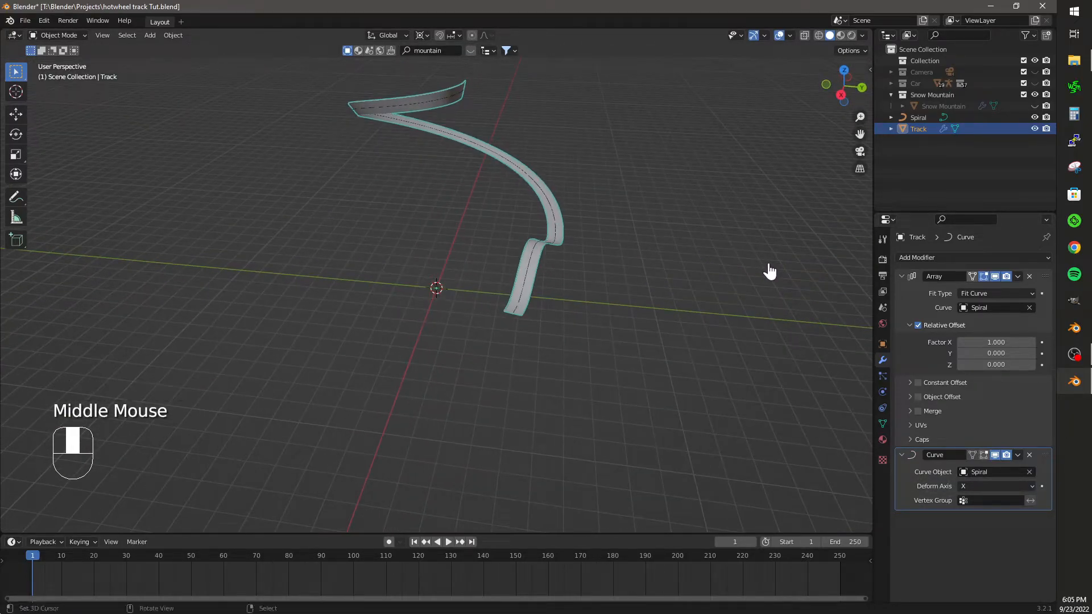
{"action": "scroll", "coordinate": [741, 309], "scroll_direction": "up", "scroll_amount": 1}
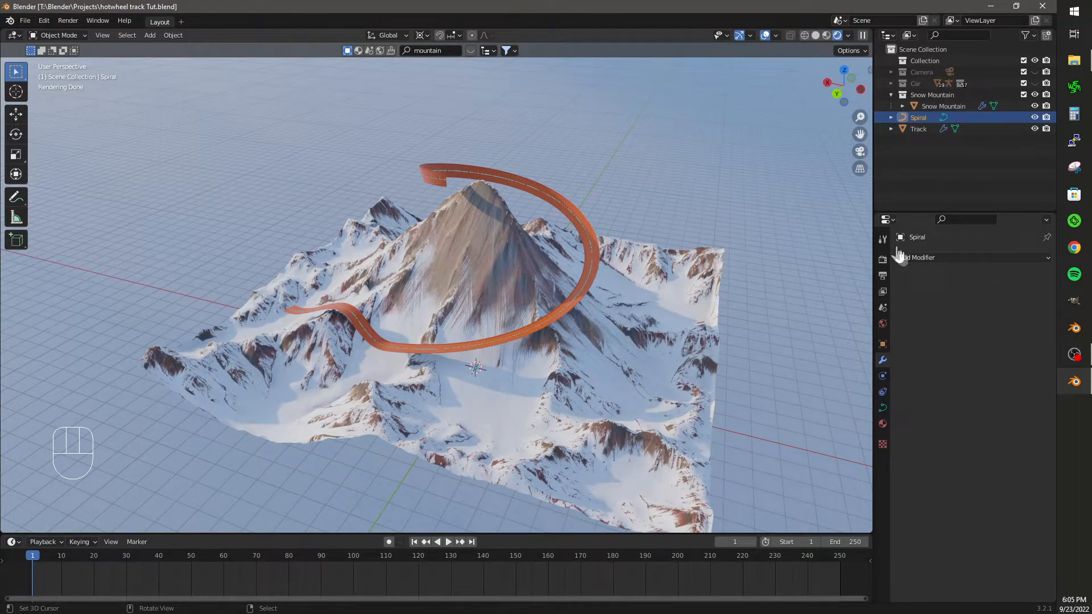
{"action": "middle_click_drag", "start_coordinate": [668, 246], "coordinate": [285, 258]}
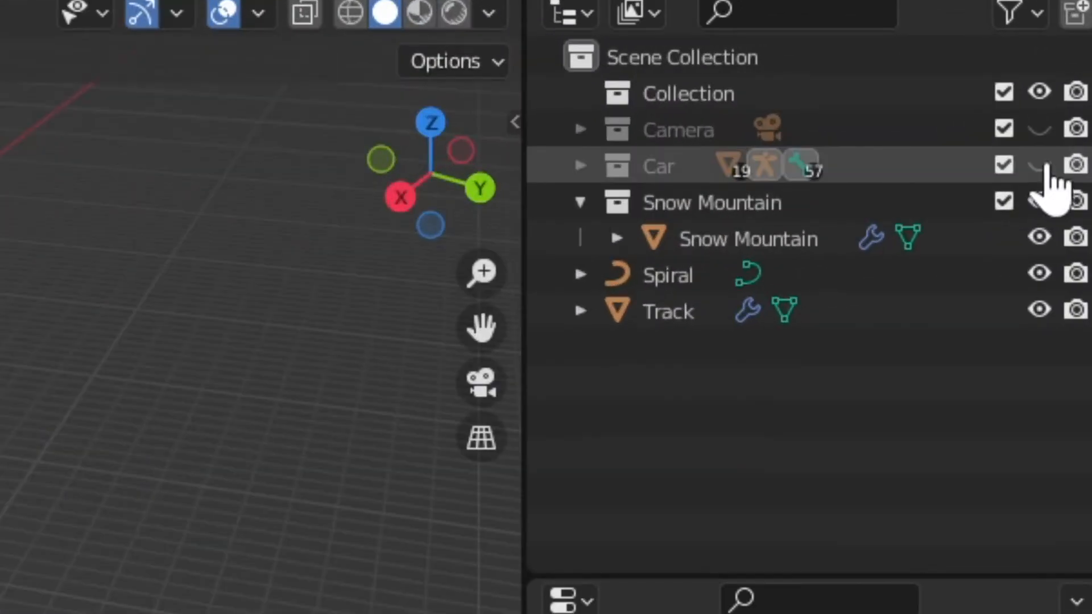
Unhide the Car collection and select the Root bone of the Car Rig in Pose Mode.
{"action": "left_click", "coordinate": [1041, 165]}
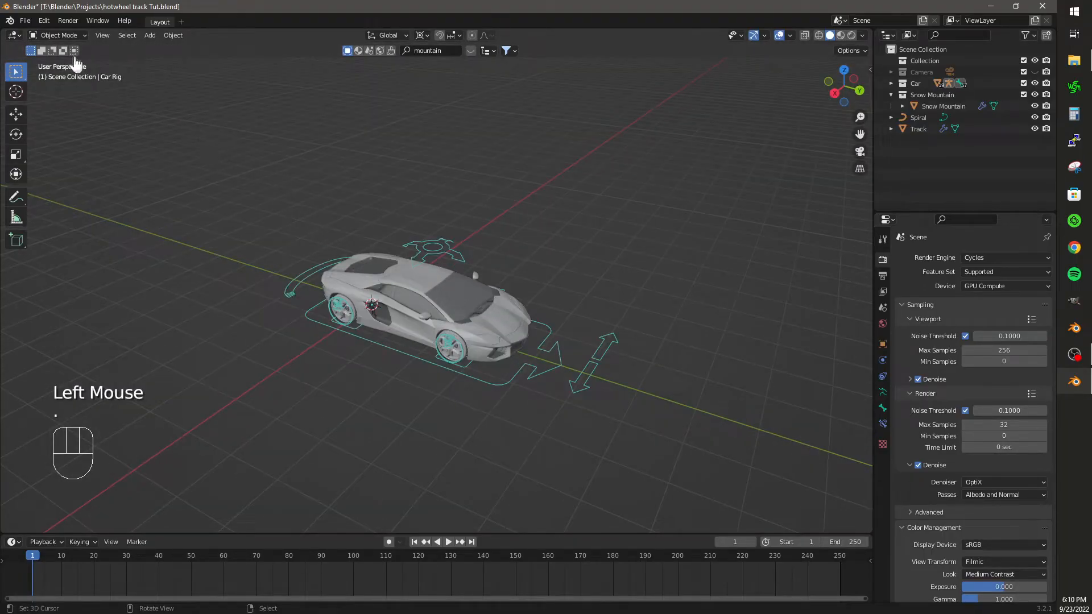
{"action": "left_click", "coordinate": [69, 36]}
{"action": "left_click", "coordinate": [62, 73]}
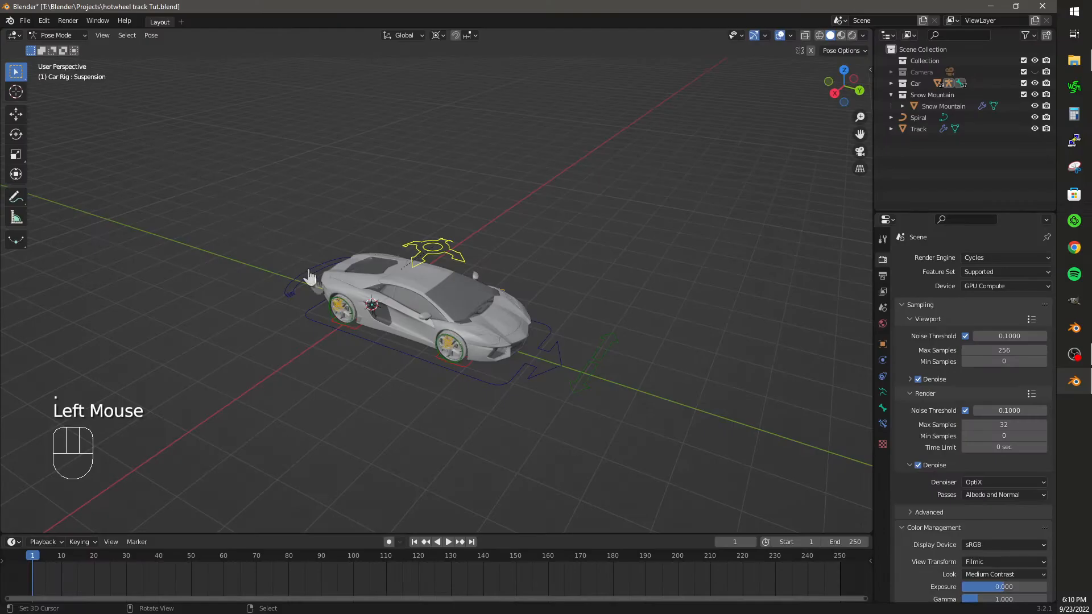
{"action": "right_click", "coordinate": [380, 350]}
Add a Follow Path constraint targeting Spiral to the Root bone, enable Follow Curve and animate the path.
{"action": "left_click", "coordinate": [882, 424]}
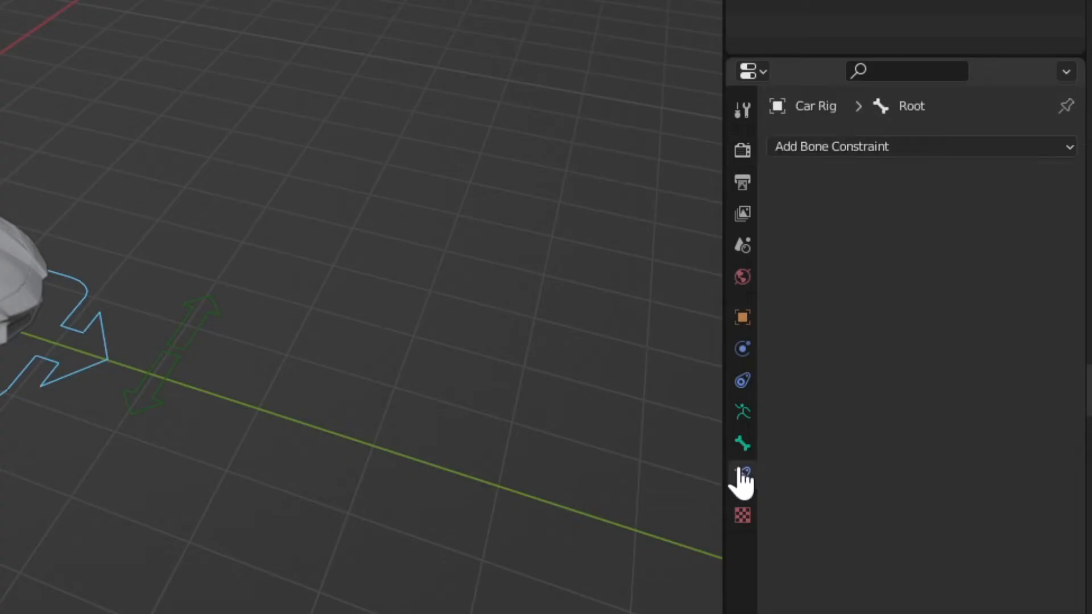
{"action": "left_click", "coordinate": [972, 258]}
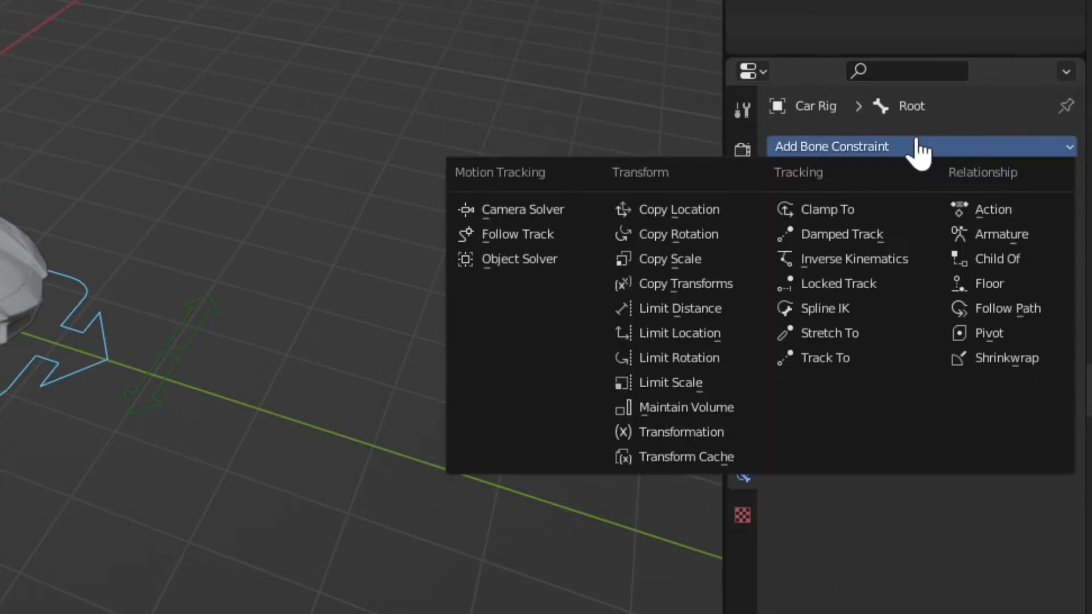
{"action": "left_click", "coordinate": [1001, 310]}
{"action": "left_click", "coordinate": [988, 219]}
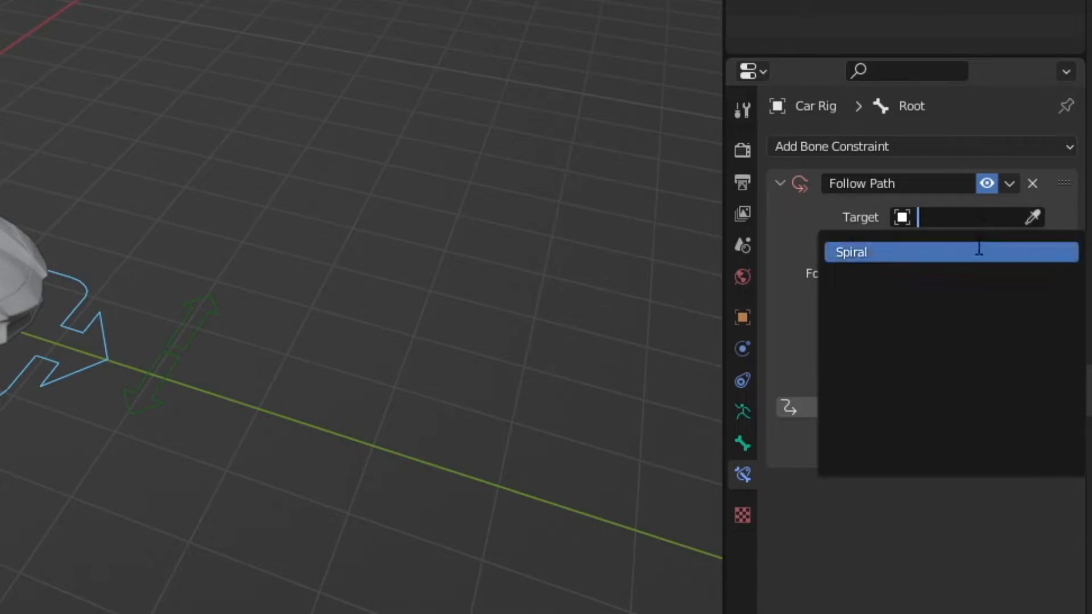
{"action": "left_click", "coordinate": [976, 252]}
{"action": "left_click", "coordinate": [899, 381]}
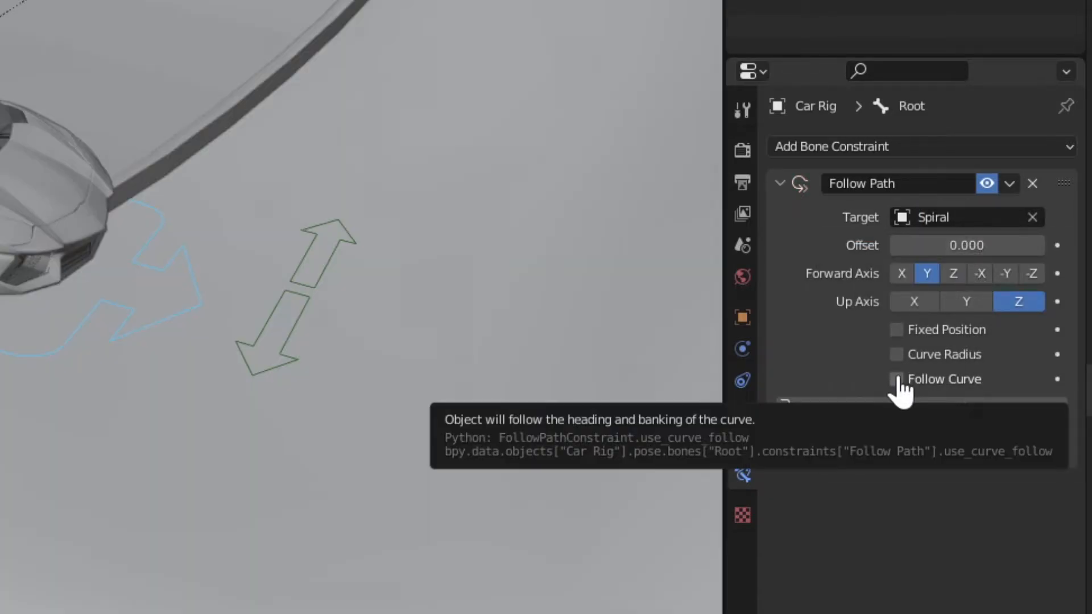
{"action": "left_click", "coordinate": [890, 408]}
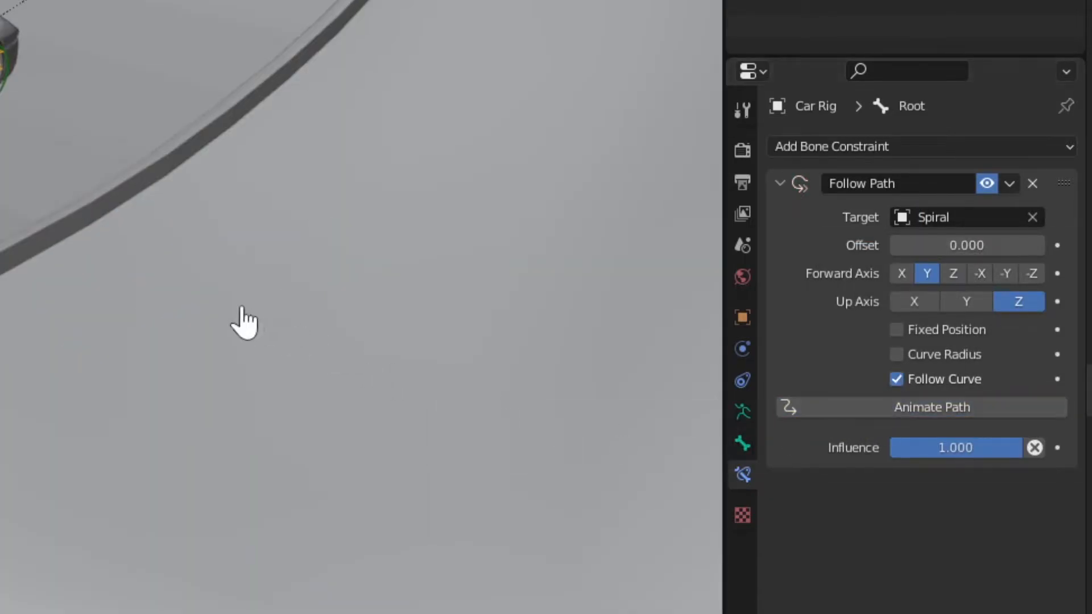
Scrub and play the timeline to check how the car travels along the track.
{"action": "scroll", "coordinate": [190, 327], "scroll_direction": "down", "scroll_amount": 3}
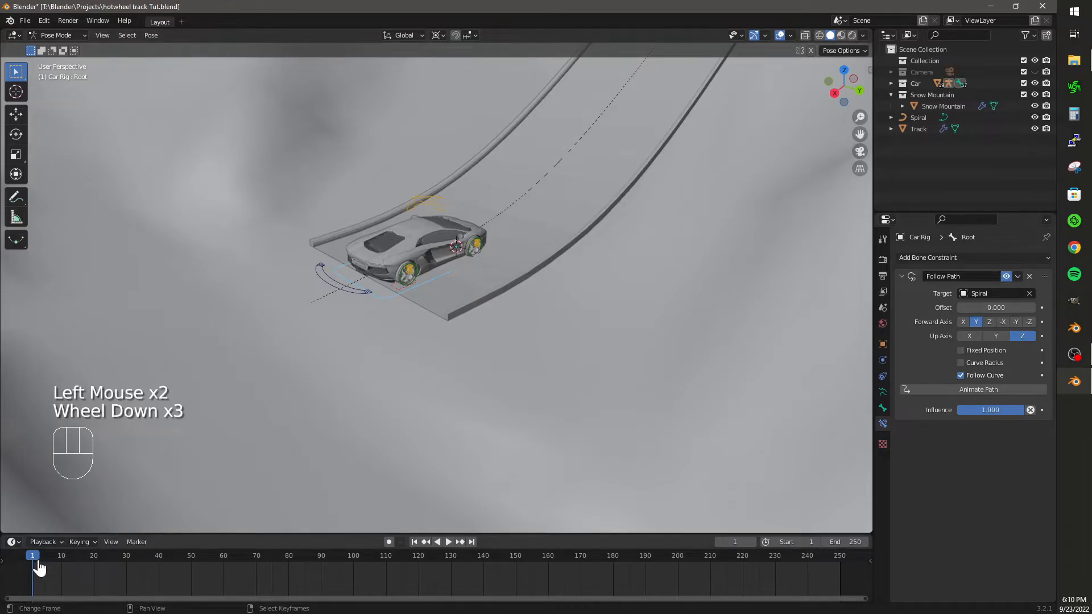
{"action": "left_click_drag", "start_coordinate": [38, 567], "coordinate": [45, 564]}
{"action": "scroll", "coordinate": [458, 421], "scroll_direction": "down", "scroll_amount": 4}
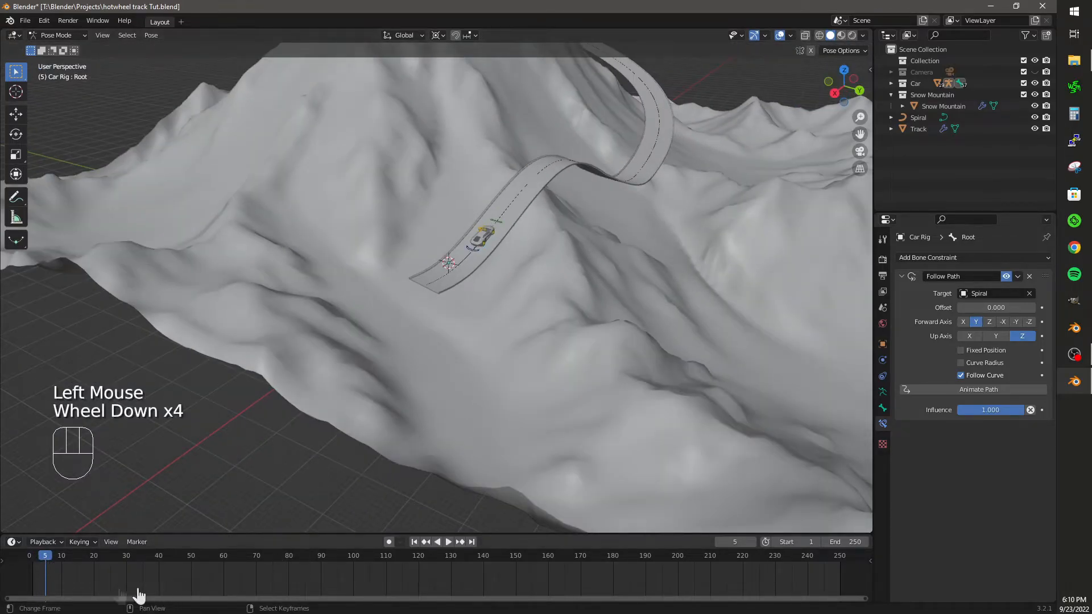
{"action": "left_click_drag", "start_coordinate": [48, 560], "coordinate": [98, 560]}
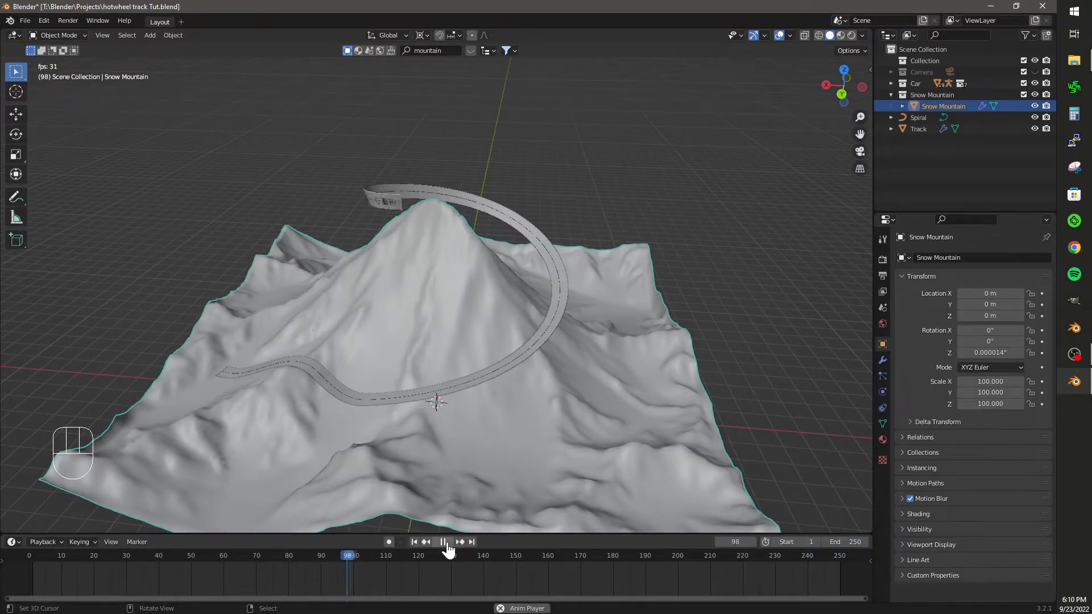
{"action": "left_click", "coordinate": [443, 541]}
Set the Spiral curve's path animation length to 500 frames.
{"action": "left_click", "coordinate": [926, 118]}
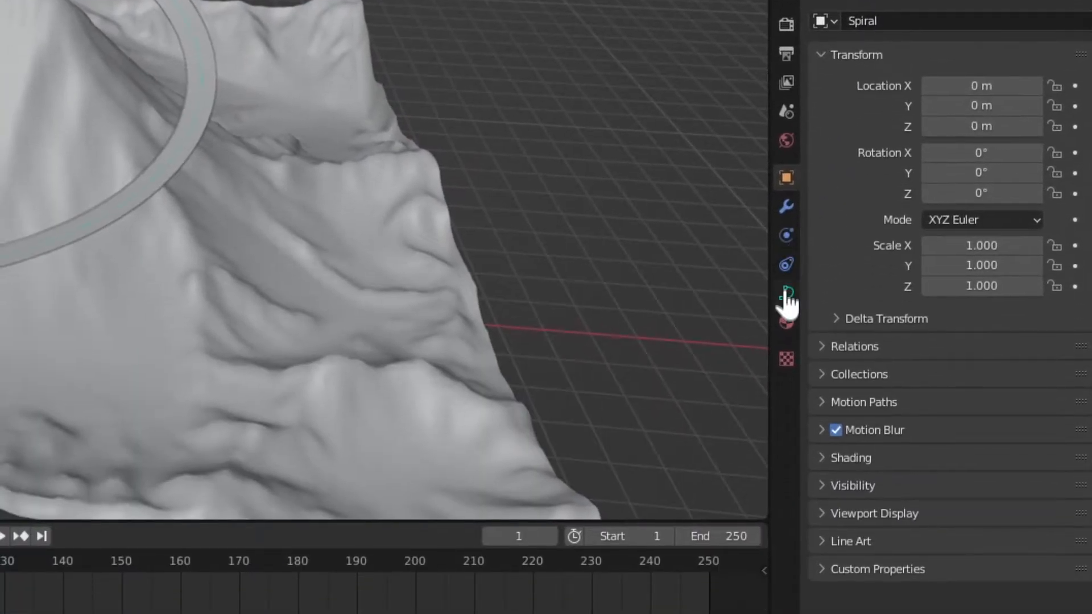
{"action": "left_click", "coordinate": [780, 528]}
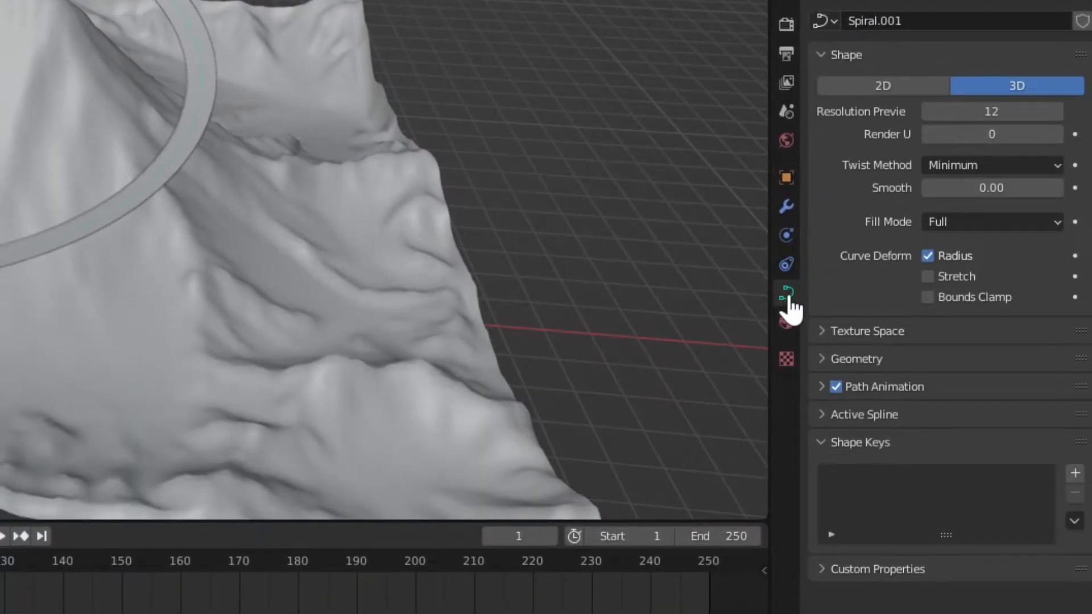
{"action": "left_click", "coordinate": [890, 392]}
{"action": "double_click", "coordinate": [999, 417]}
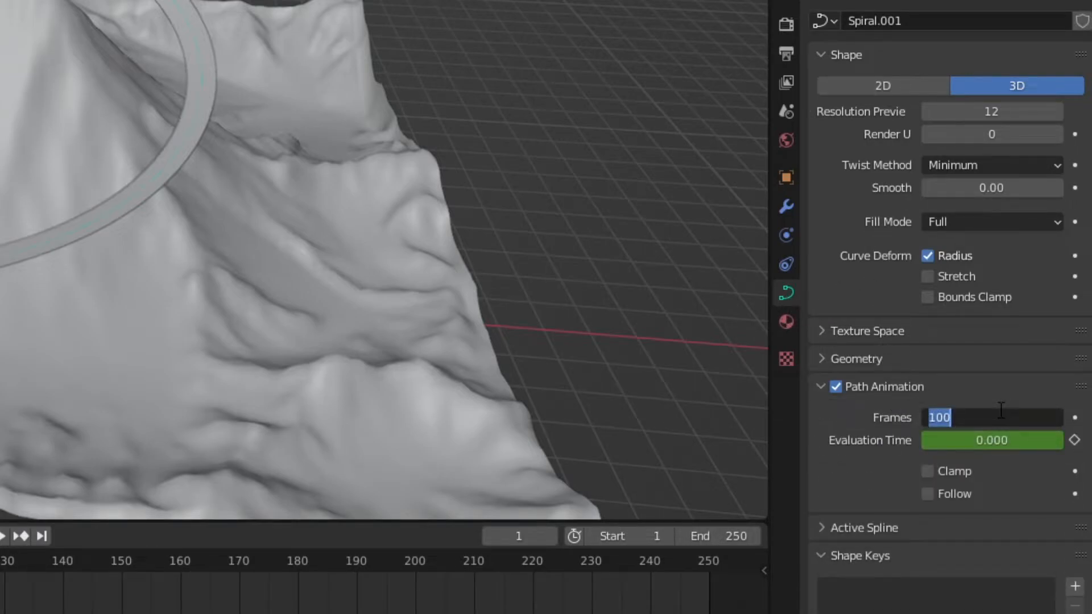
{"action": "type", "text": "500"}
{"action": "key", "text": "Return"}
Set the scene's end frame to 500 and play the animation.
{"action": "double_click", "coordinate": [737, 530]}
{"action": "type", "text": "5"}
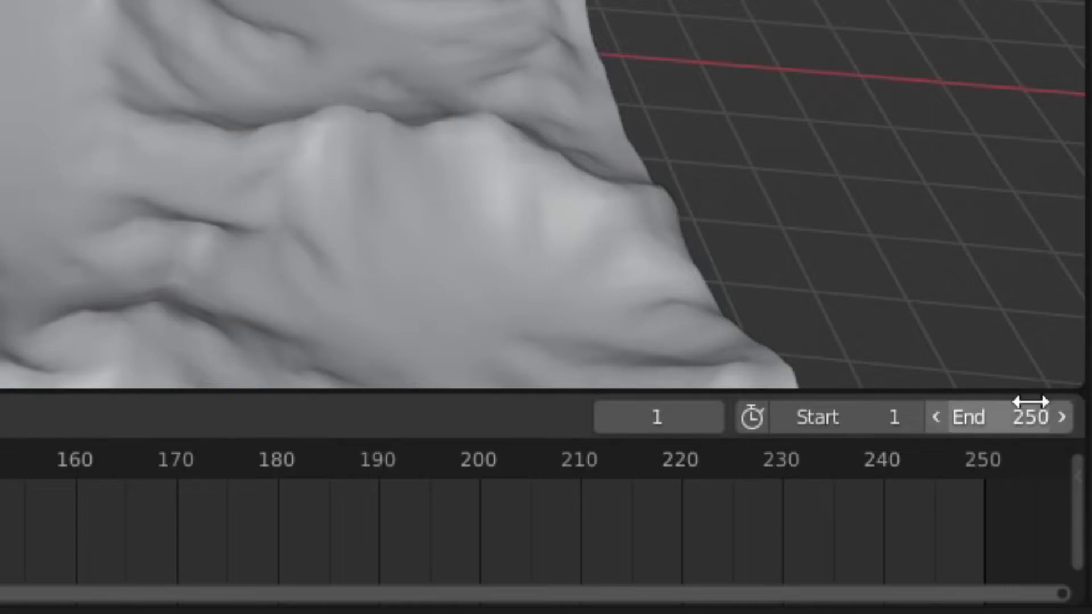
{"action": "left_click", "coordinate": [1033, 405]}
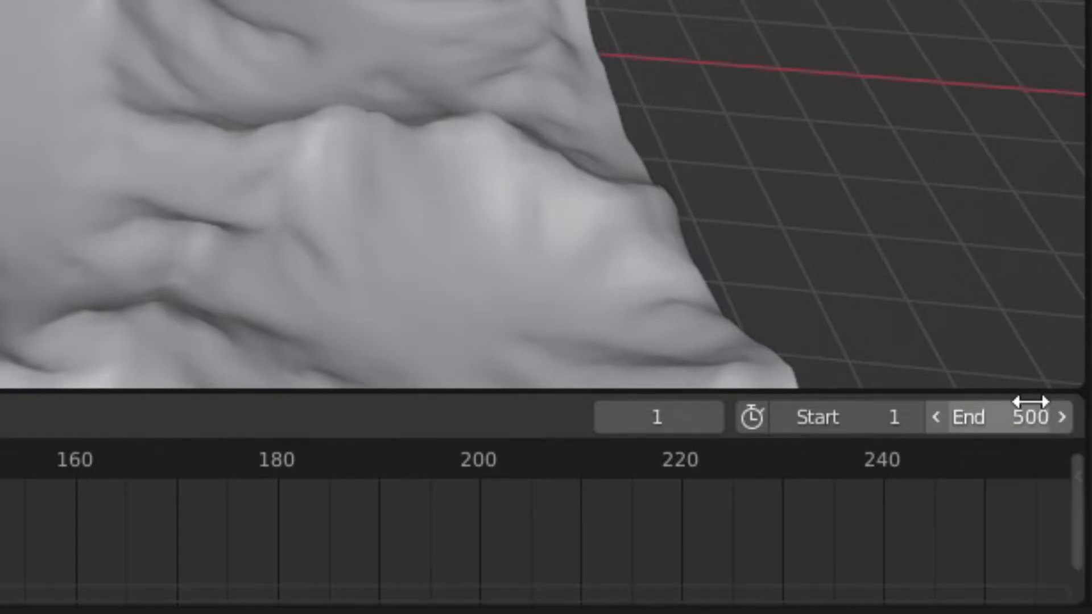
{"action": "left_click", "coordinate": [446, 542]}
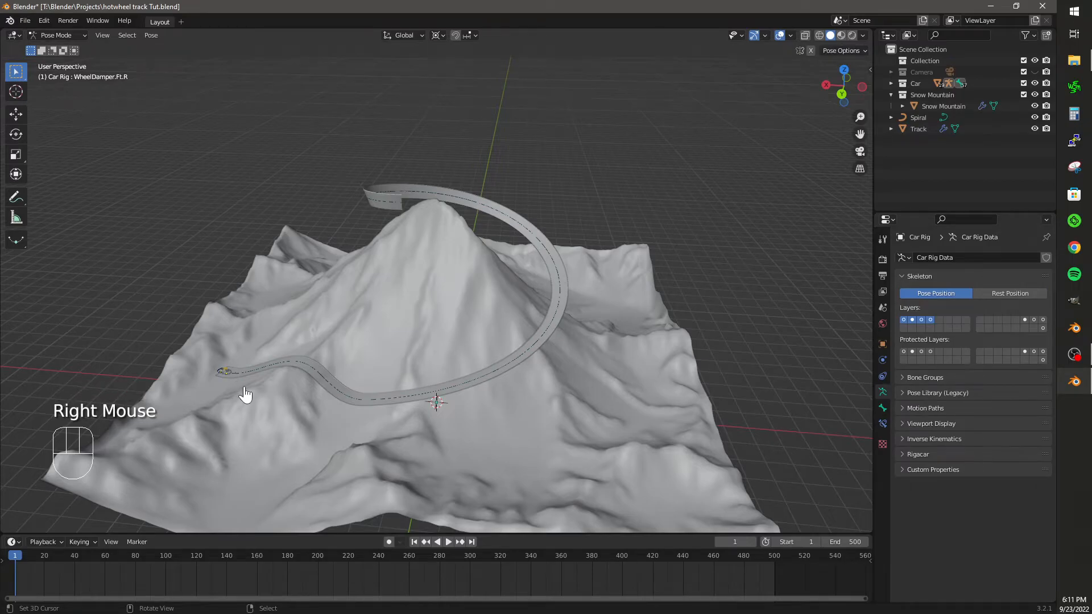
Set Track as the ground object for the three front ground sensors, Axle.Ft, Ft.L and Ft.R, in the Rigacar settings.
{"action": "right_click", "coordinate": [253, 291]}
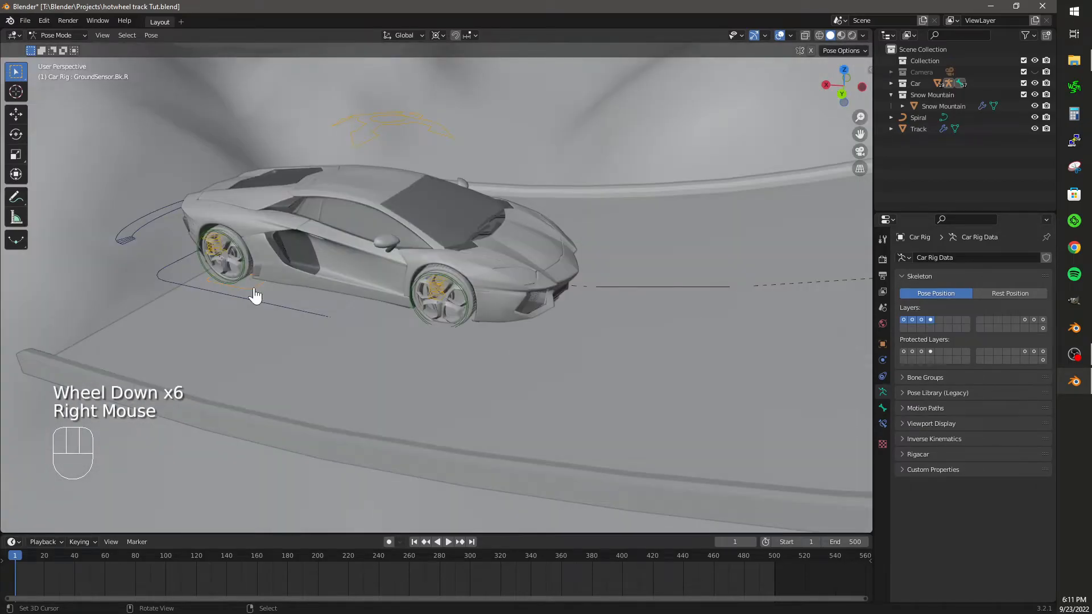
{"action": "key", "text": "n"}
{"action": "left_click", "coordinate": [864, 240]}
{"action": "left_click", "coordinate": [760, 191]}
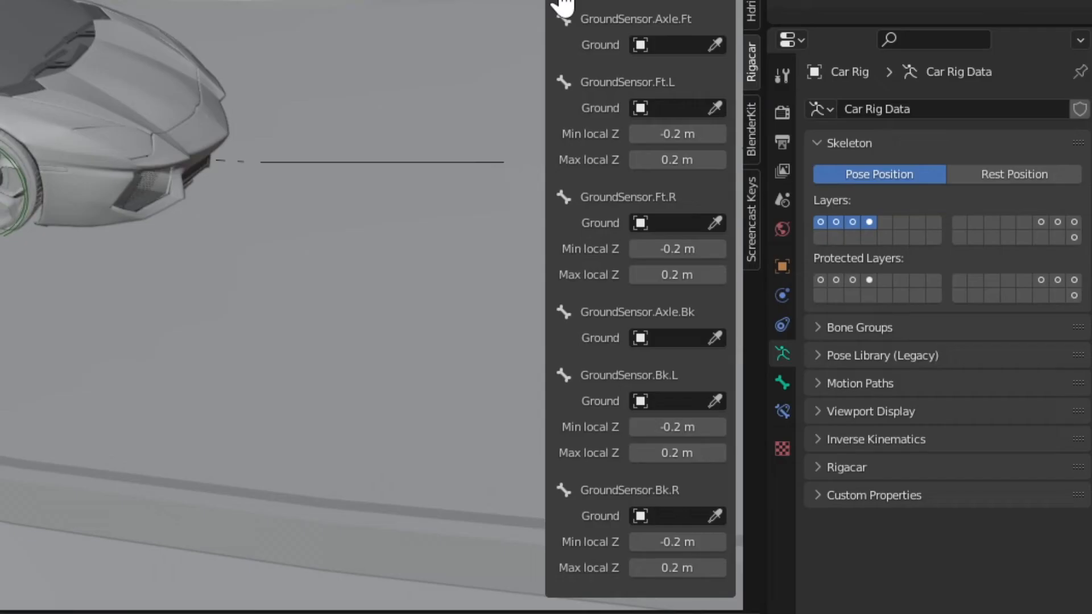
{"action": "left_click", "coordinate": [672, 45]}
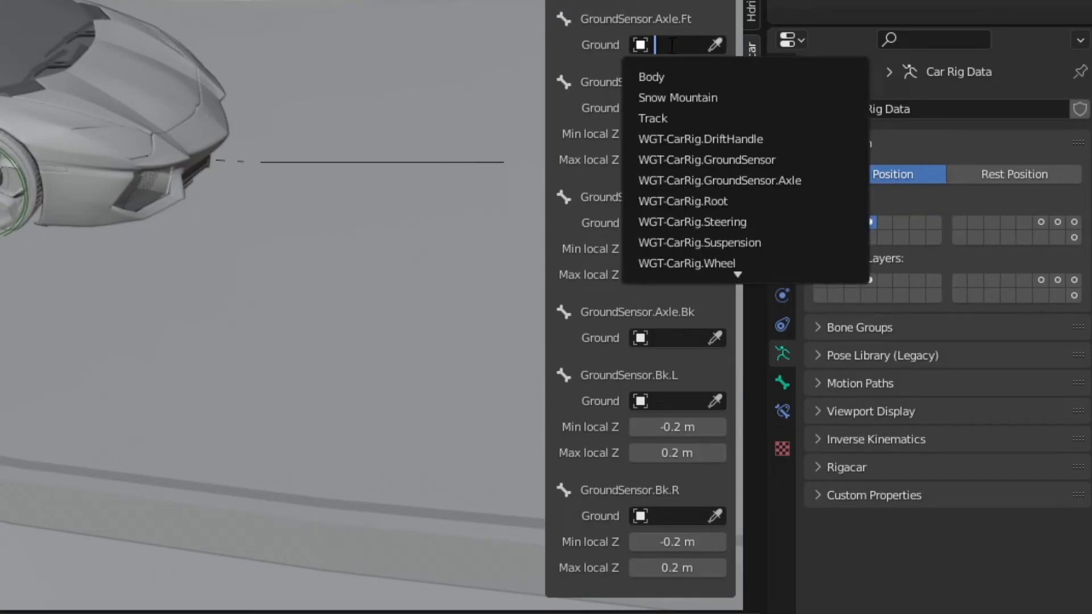
{"action": "left_click", "coordinate": [663, 118]}
{"action": "left_click", "coordinate": [670, 160]}
{"action": "left_click", "coordinate": [674, 233]}
{"action": "left_click", "coordinate": [682, 326]}
{"action": "left_click", "coordinate": [680, 400]}
Assign Track as the ground for the rear ground sensors Axle.Bk, Bk.L and Bk.R.
{"action": "scroll", "coordinate": [686, 422], "scroll_direction": "down", "scroll_amount": 2}
{"action": "left_click", "coordinate": [676, 410]}
{"action": "left_click", "coordinate": [676, 475]}
{"action": "scroll", "coordinate": [690, 451], "scroll_direction": "down", "scroll_amount": 2}
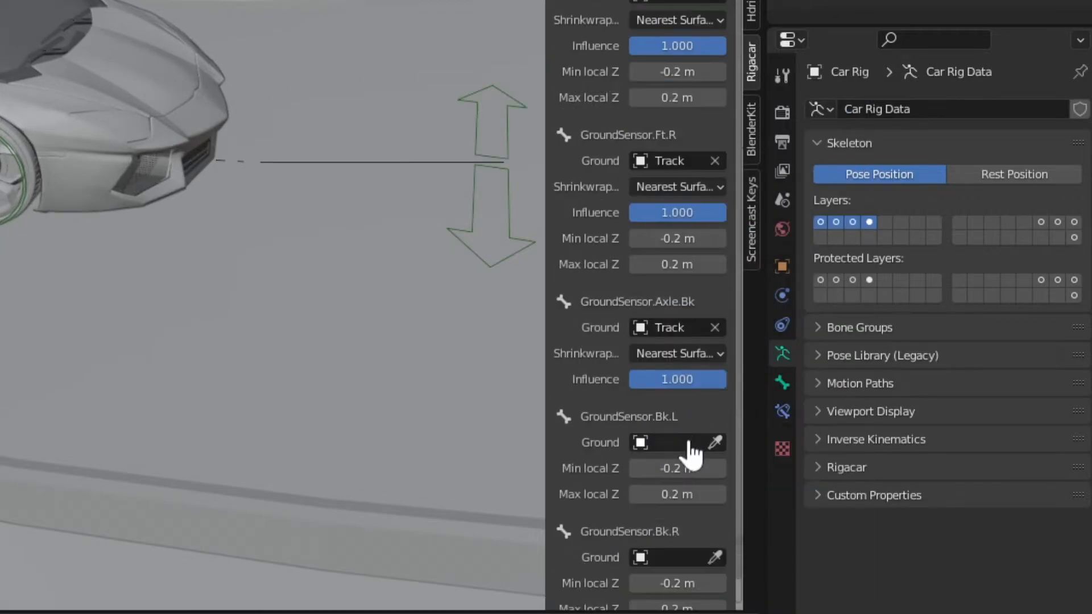
{"action": "left_click", "coordinate": [677, 441]}
{"action": "left_click", "coordinate": [676, 504]}
{"action": "left_click", "coordinate": [671, 523]}
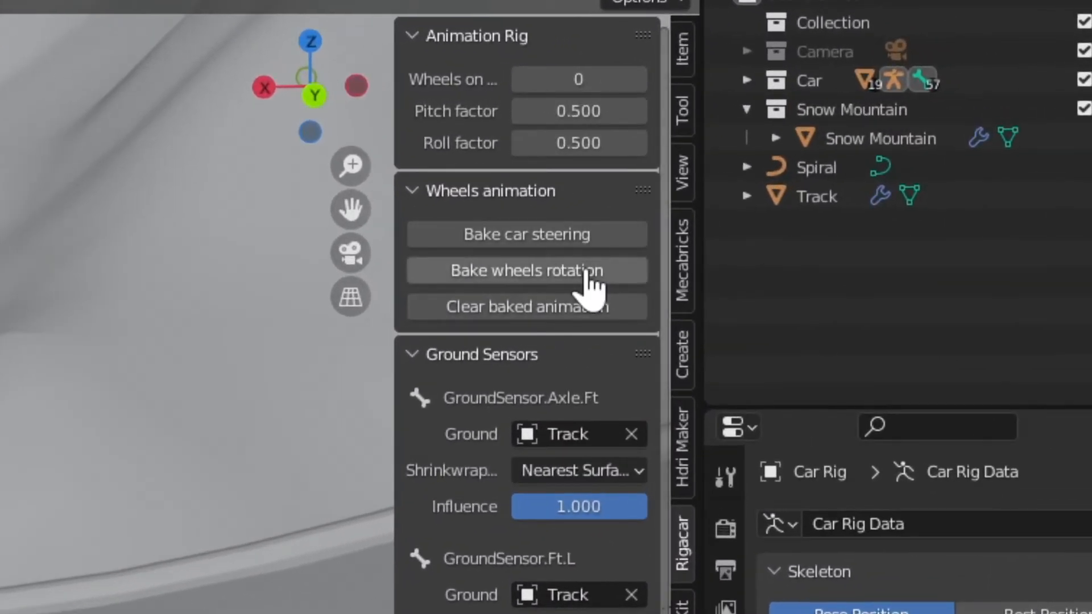
Bake the wheels rotation with end frame 500 and keyframe tolerance 0.
{"action": "left_click", "coordinate": [766, 187]}
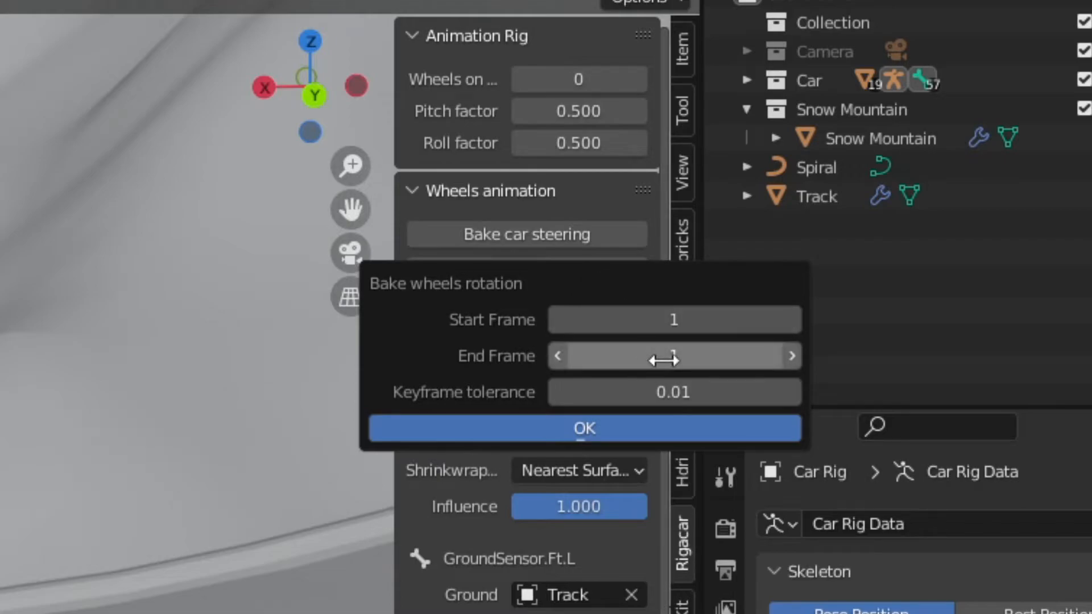
{"action": "left_click", "coordinate": [663, 359]}
{"action": "type", "text": "500"}
{"action": "key", "text": "Return"}
{"action": "left_click", "coordinate": [663, 392]}
{"action": "type", "text": "0"}
{"action": "key", "text": "Return"}
{"action": "left_click", "coordinate": [634, 431]}
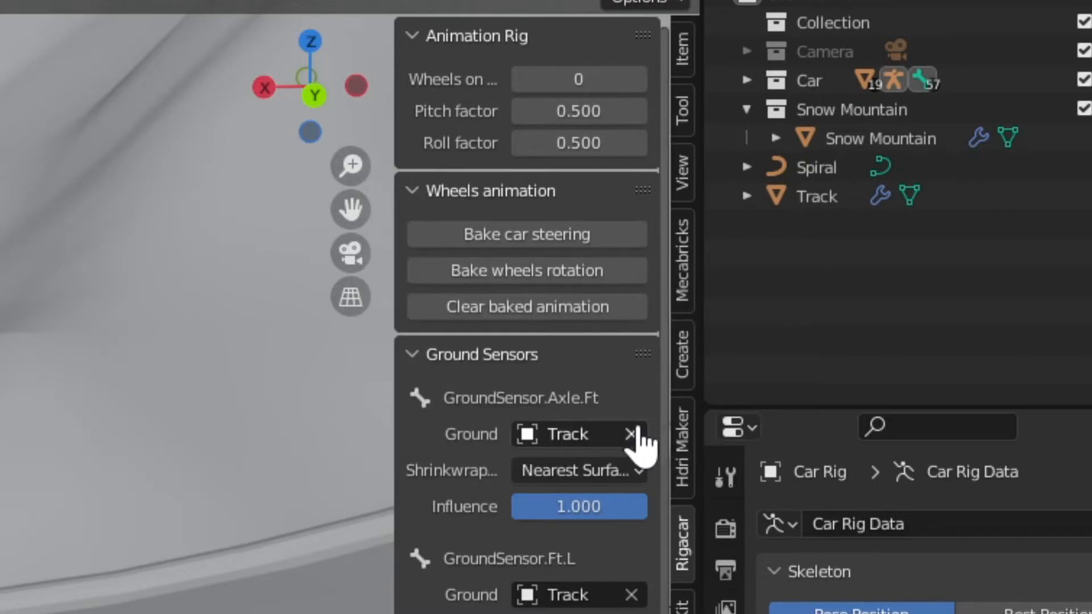
Bake the car steering for frames 1 to 500 with keyframe tolerance 0.
{"action": "left_click", "coordinate": [584, 234]}
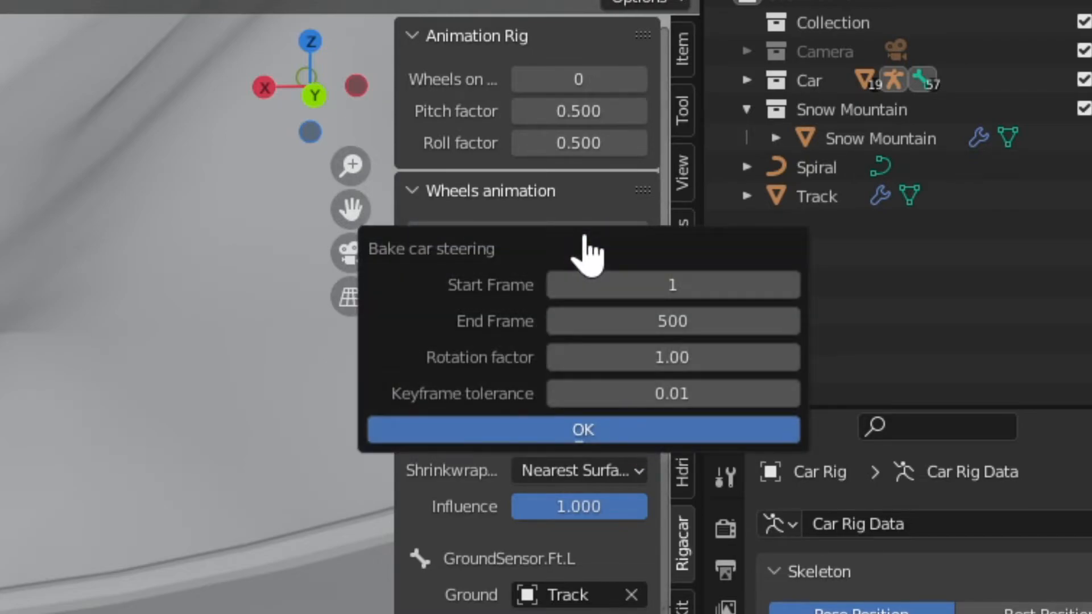
{"action": "left_click", "coordinate": [672, 394]}
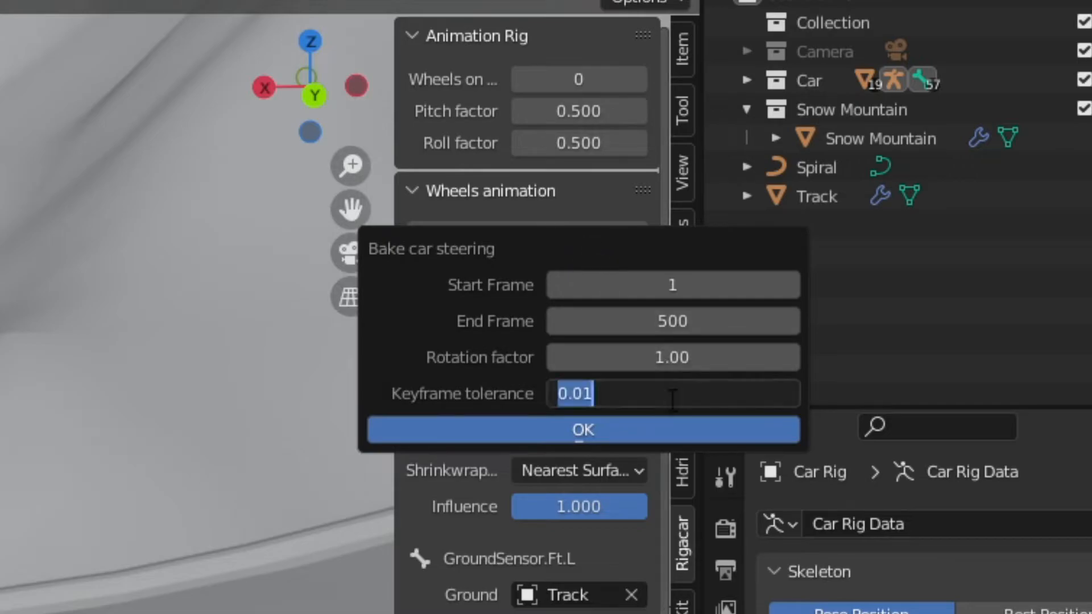
{"action": "type", "text": "0"}
{"action": "key", "text": "Return"}
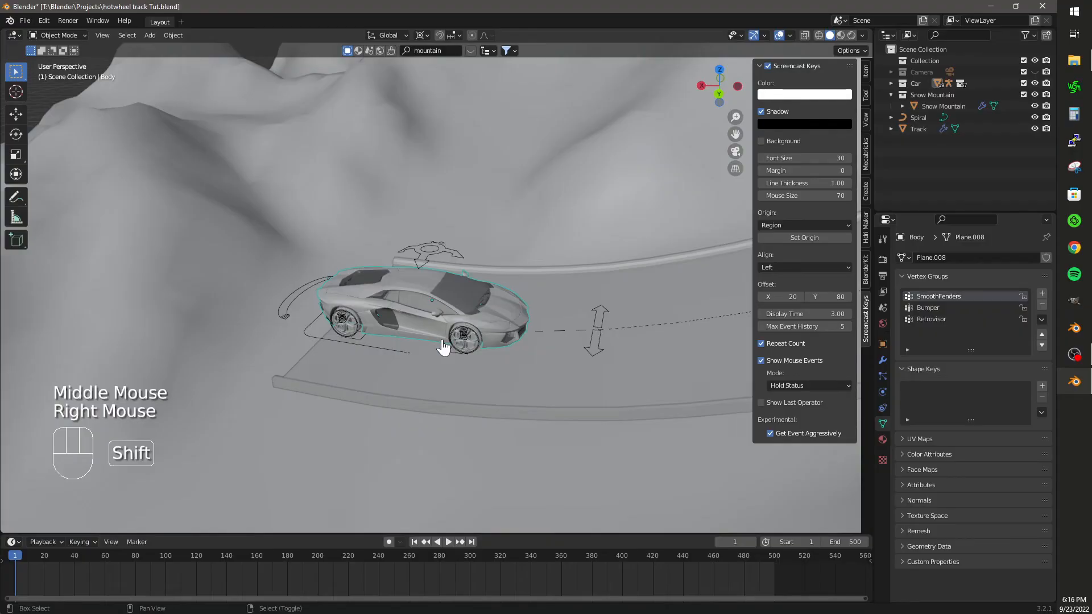
Snap the 3D cursor to the selected car body and add a Plain Axes empty there.
{"action": "key", "text": "shift+s"}
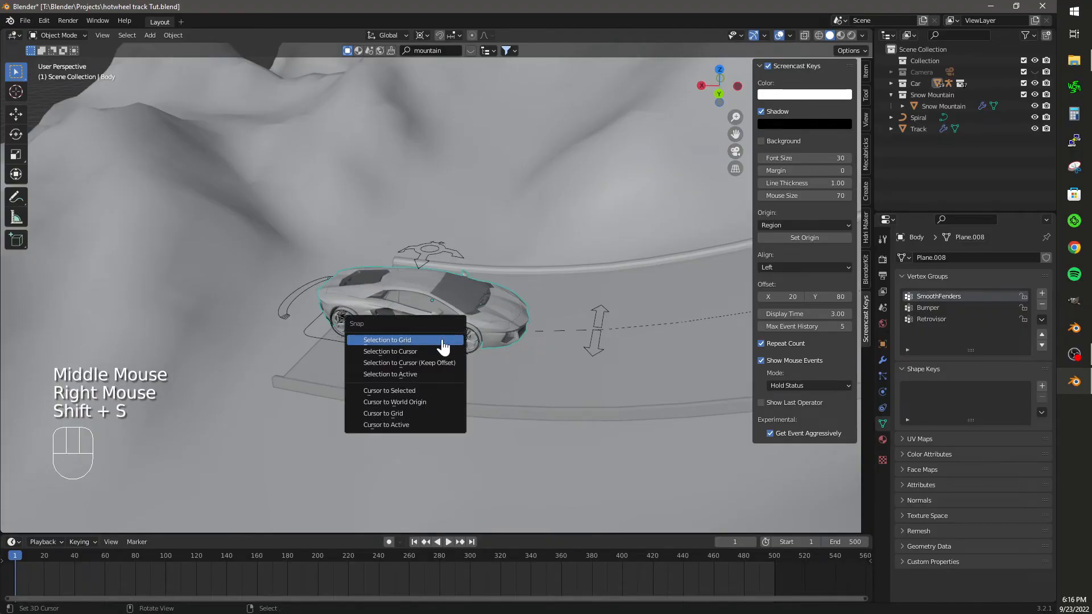
{"action": "left_click", "coordinate": [442, 393]}
{"action": "key", "text": "shift+a"}
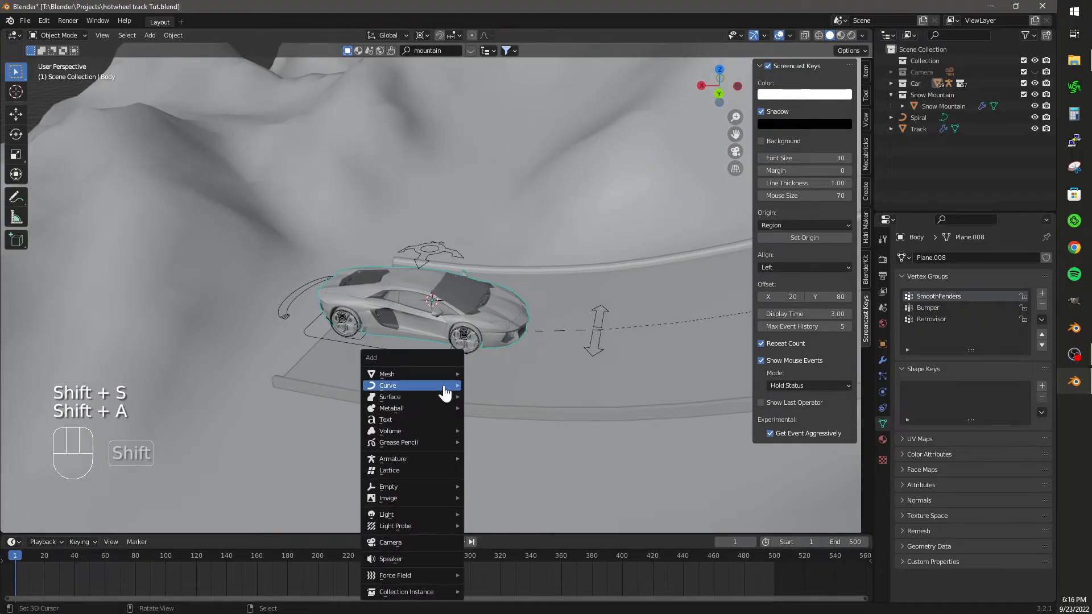
{"action": "mouse_move", "coordinate": [433, 486]}
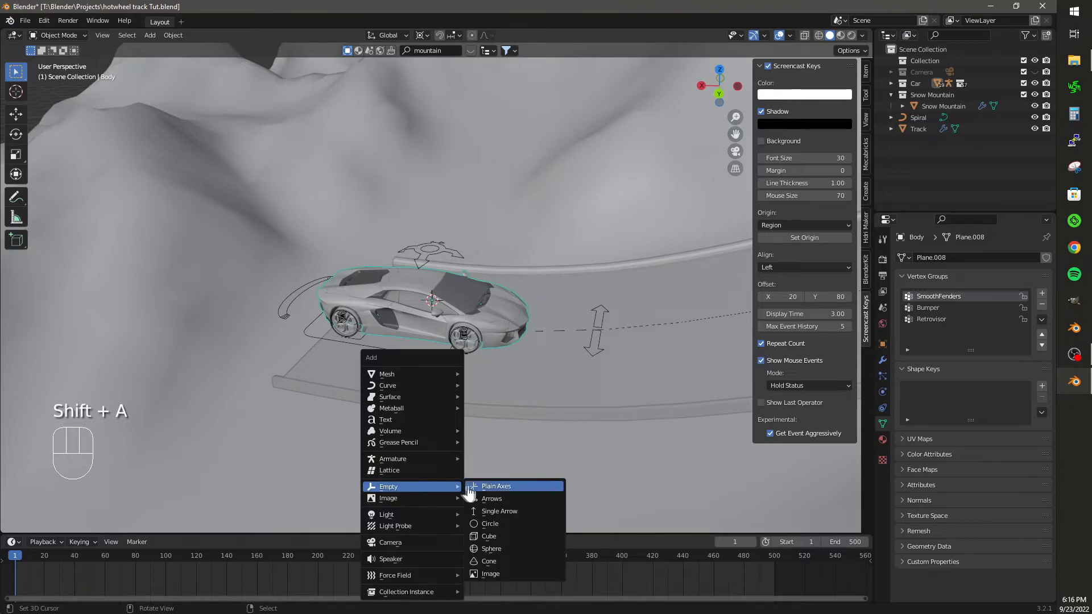
{"action": "left_click", "coordinate": [489, 488]}
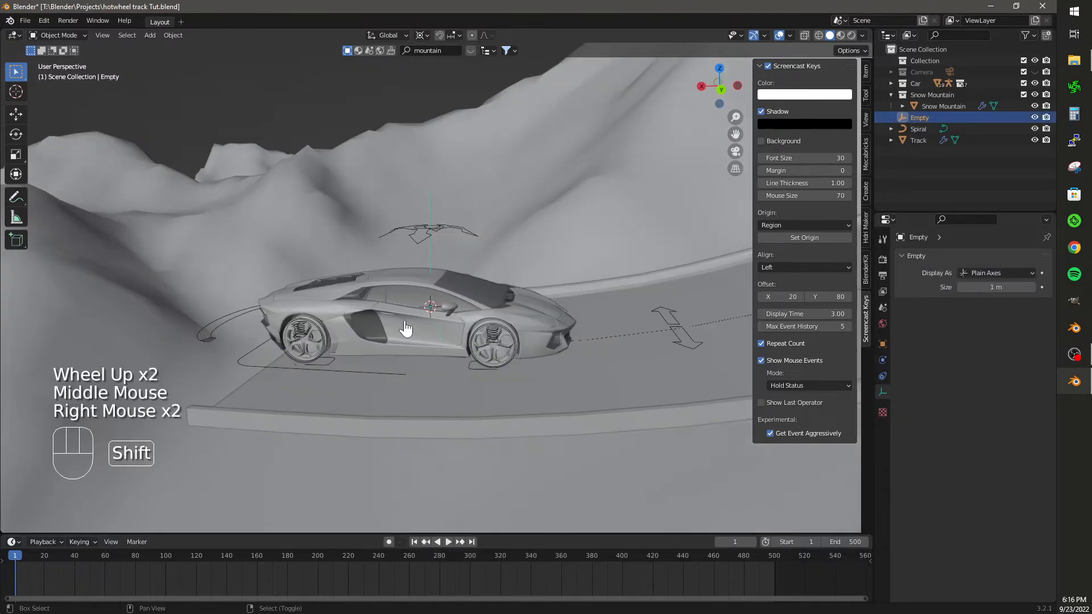
Parent the Empty to the car's Body using Object (Keep Transform).
{"action": "right_click", "coordinate": [406, 328], "text": "shift"}
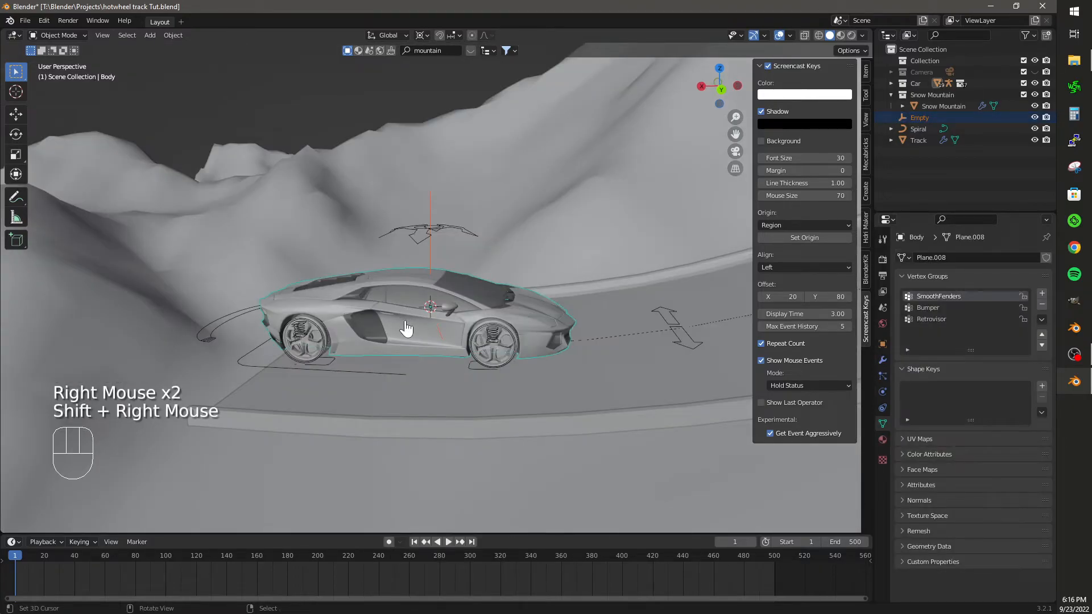
{"action": "key", "text": "ctrl+p"}
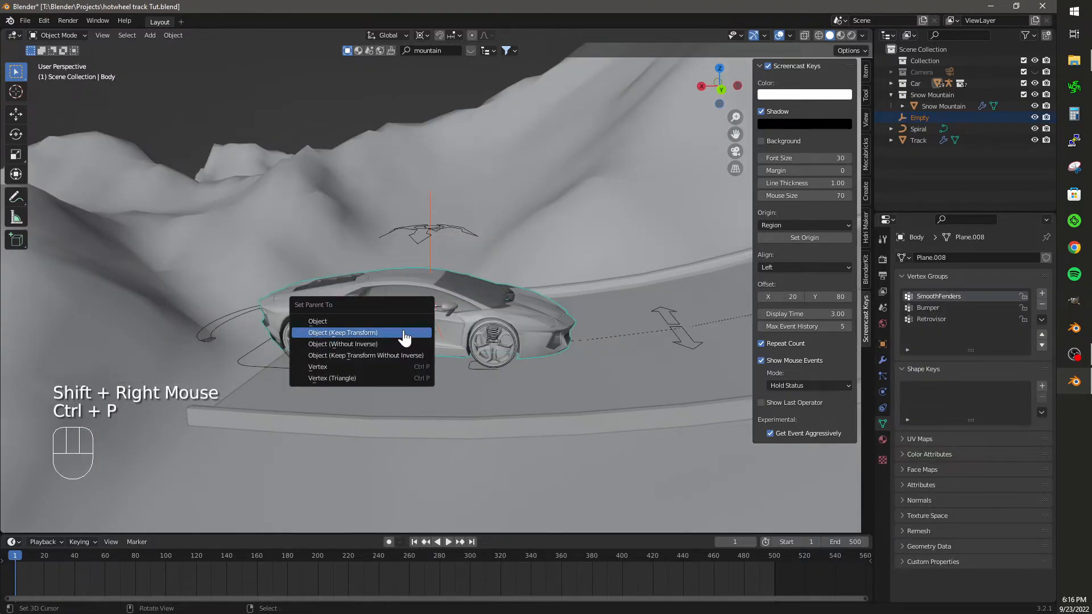
{"action": "left_click", "coordinate": [404, 339]}
Unhide the Camera collection and align the camera to a rear three-quarter view of the car.
{"action": "middle_click_drag", "start_coordinate": [405, 344], "coordinate": [464, 355]}
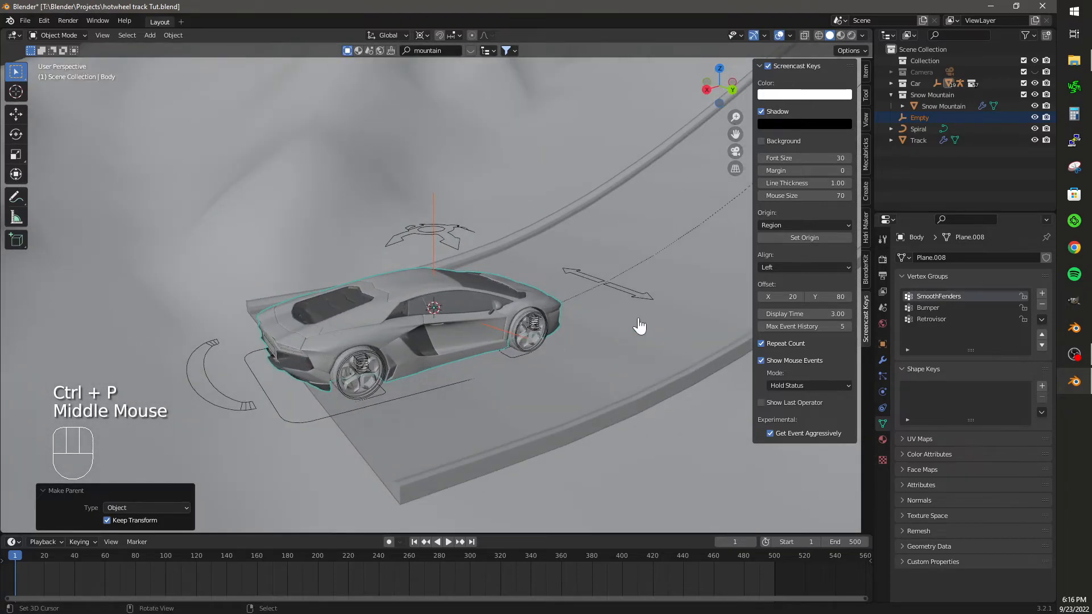
{"action": "left_click", "coordinate": [1035, 72]}
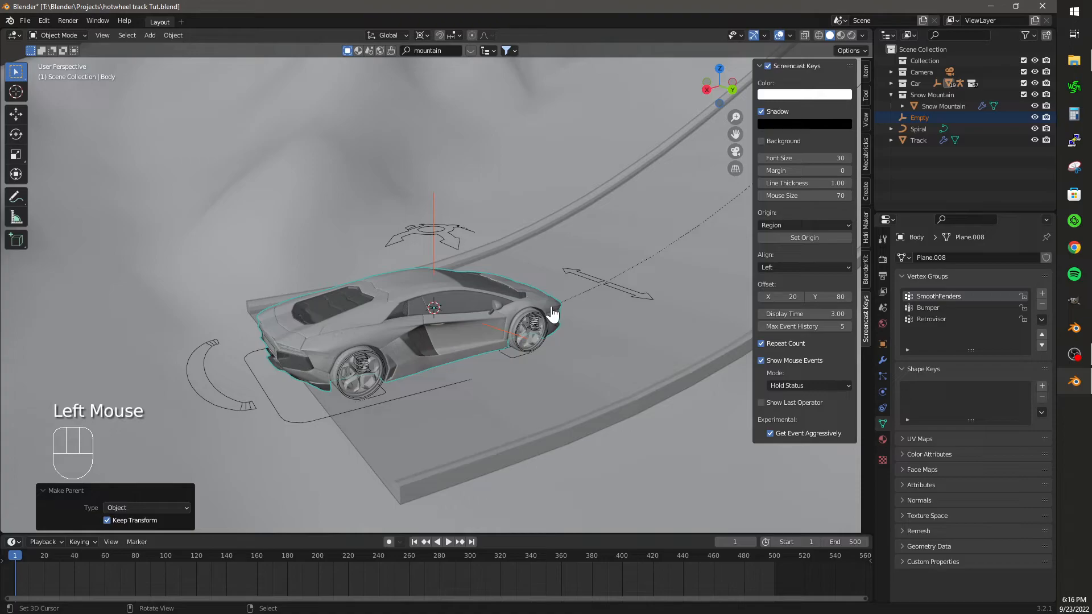
{"action": "key", "text": "ctrl+alt+KP_0"}
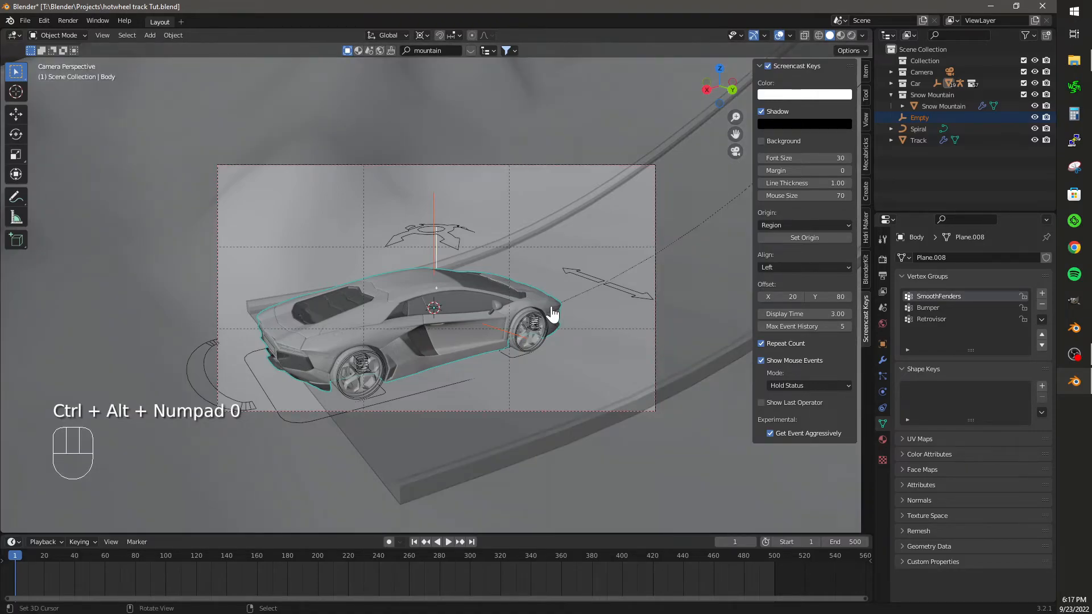
Parent the camera to the Empty using Object (Keep Transform) and play the animation.
{"action": "right_click", "coordinate": [596, 422]}
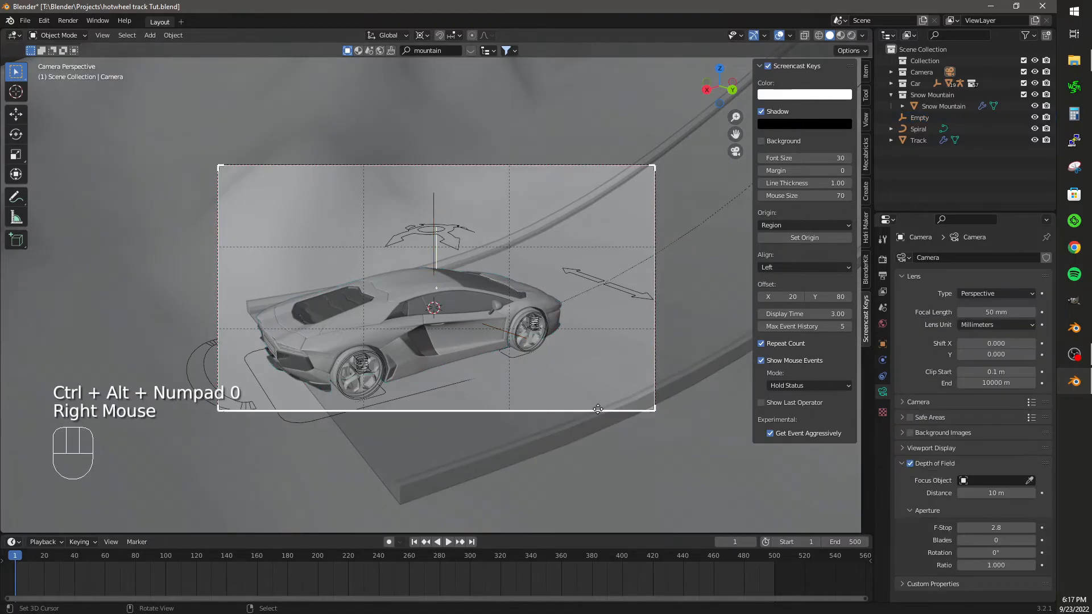
{"action": "right_click", "coordinate": [434, 210], "text": "shift"}
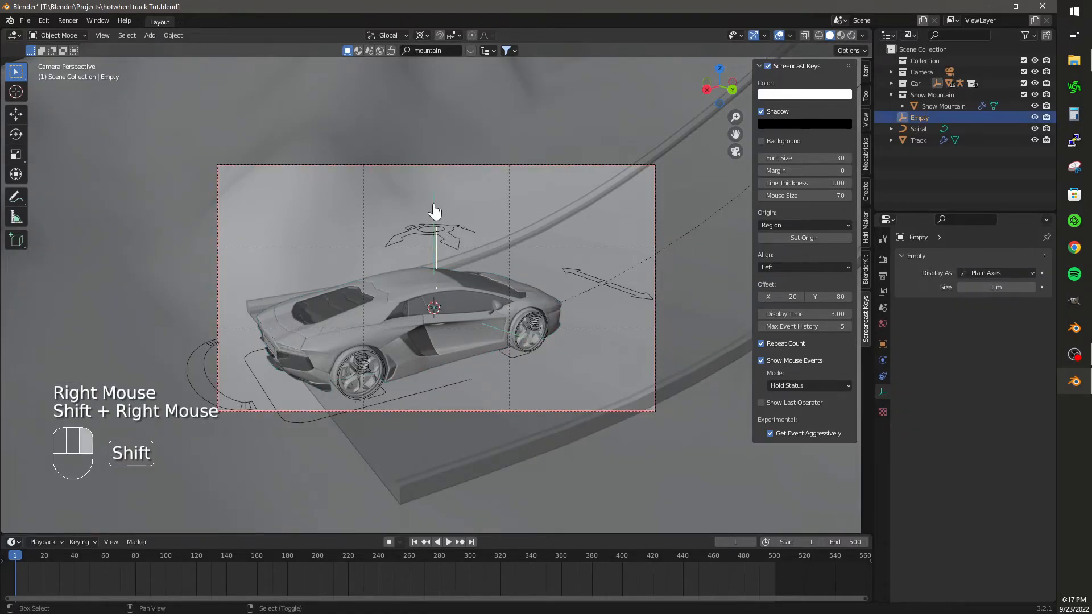
{"action": "key", "text": "ctrl+p"}
{"action": "left_click", "coordinate": [440, 258]}
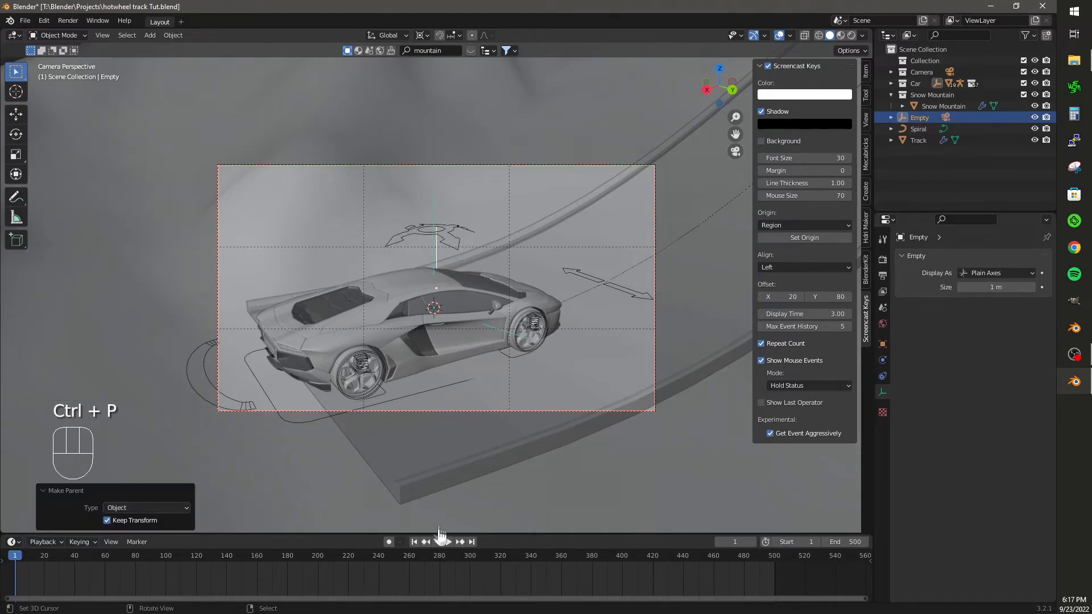
{"action": "left_click", "coordinate": [448, 542]}
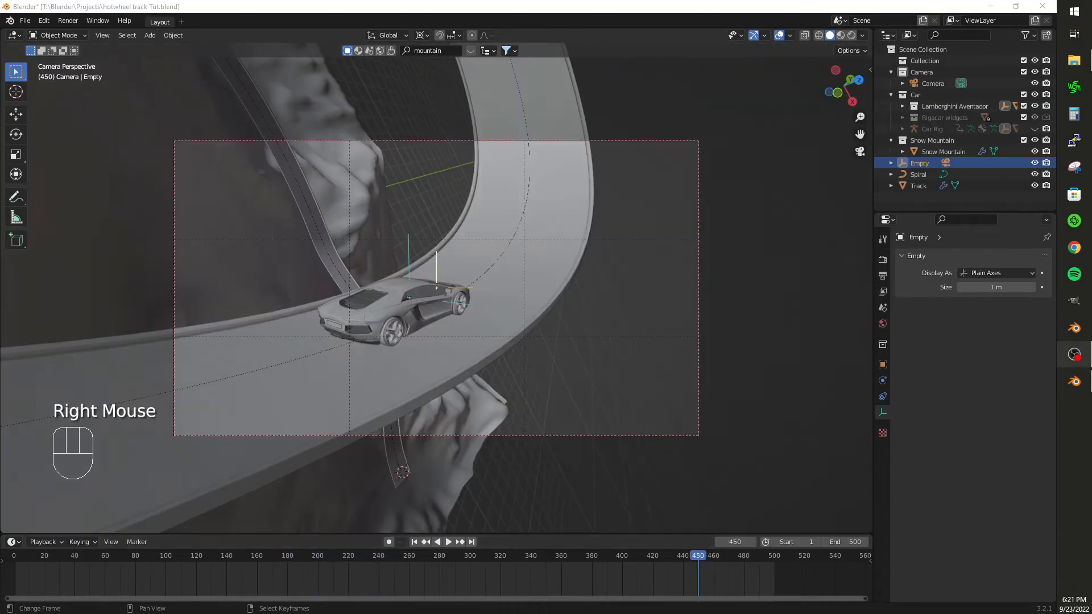
Clear the camera's parent and give it a Track To constraint targeting the Empty.
{"action": "left_click", "coordinate": [695, 320]}
{"action": "key", "text": "alt+p"}
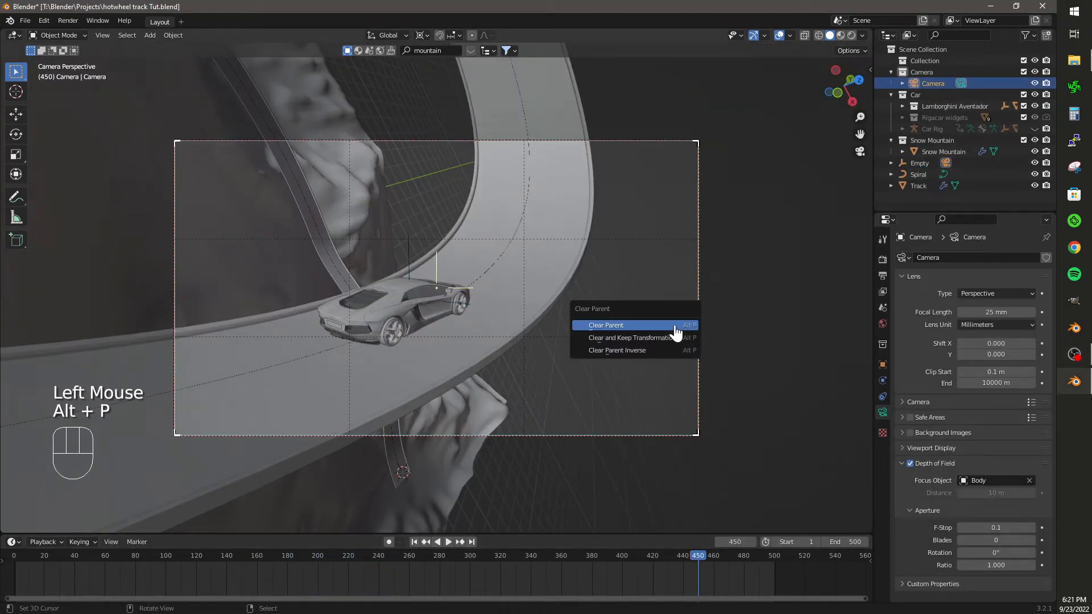
{"action": "left_click", "coordinate": [631, 324]}
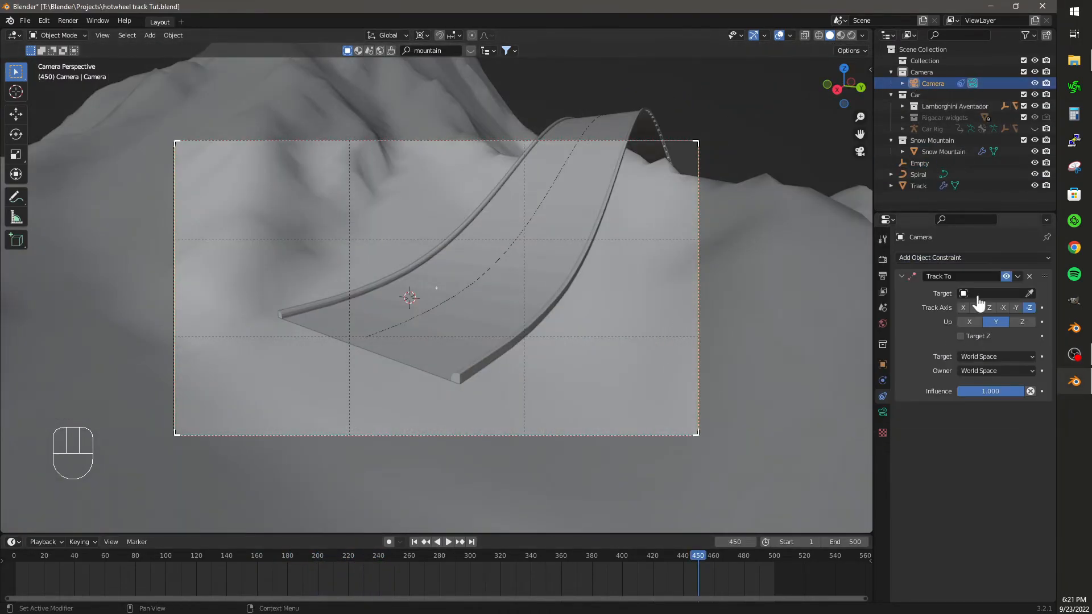
{"action": "left_click", "coordinate": [975, 293]}
{"action": "left_click", "coordinate": [956, 353]}
Reposition the camera horizontally relative to the mountain in the top orthographic view.
{"action": "key", "text": "shift+f"}
{"action": "middle_click_drag", "start_coordinate": [671, 451], "coordinate": [563, 507]}
{"action": "scroll", "coordinate": [734, 443], "scroll_direction": "down", "scroll_amount": 3}
{"action": "key", "text": "KP_7"}
{"action": "scroll", "coordinate": [611, 414], "scroll_direction": "down", "scroll_amount": 2}
{"action": "key", "text": "s"}
{"action": "right_click", "coordinate": [596, 397]}
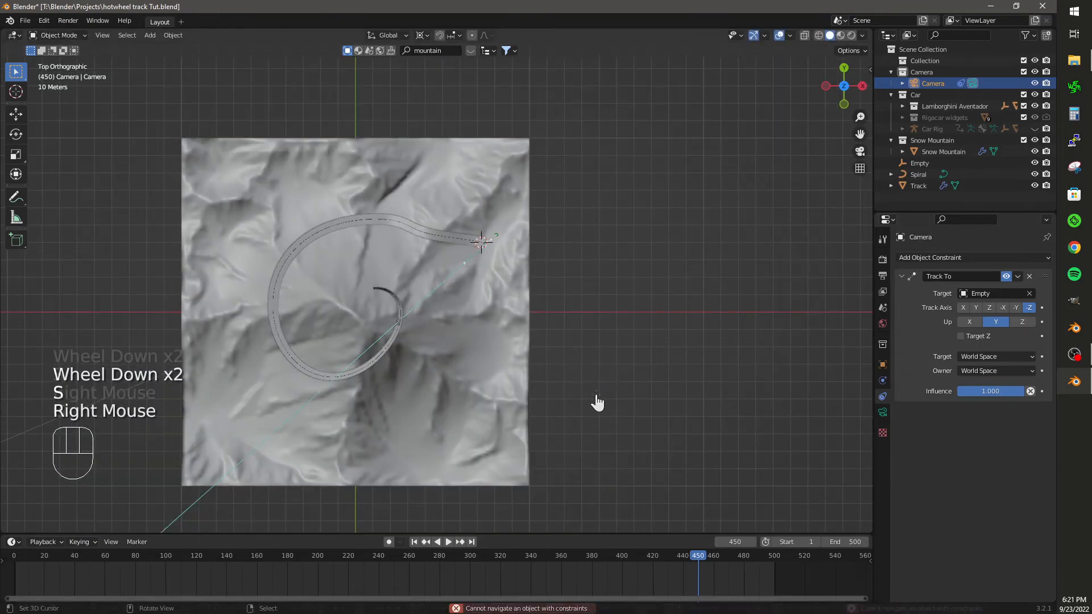
{"action": "key", "text": "g"}
{"action": "left_click", "coordinate": [596, 397]}
Raise the camera about 68.5 m along the Z axis.
{"action": "middle_click_drag", "start_coordinate": [596, 397], "coordinate": [497, 237]}
{"action": "key", "text": "g"}
{"action": "key", "text": "z"}
{"action": "left_click", "coordinate": [520, 368]}
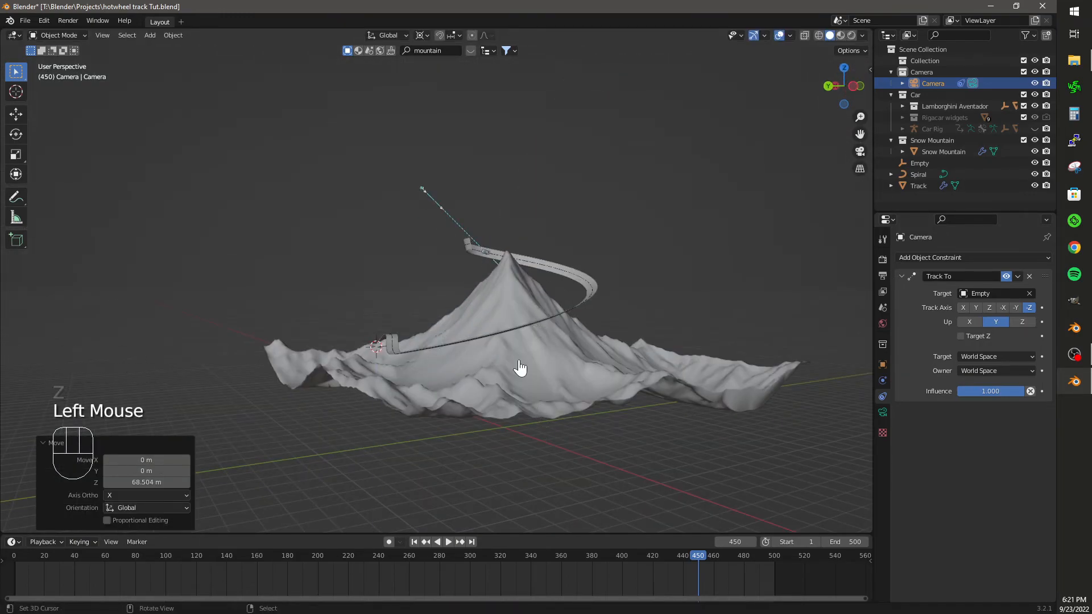
Look through the camera and set its focal length to 65 mm.
{"action": "key", "text": "KP_0"}
{"action": "right_click", "coordinate": [882, 427]}
{"action": "left_click", "coordinate": [882, 412]}
{"action": "left_click", "coordinate": [991, 312]}
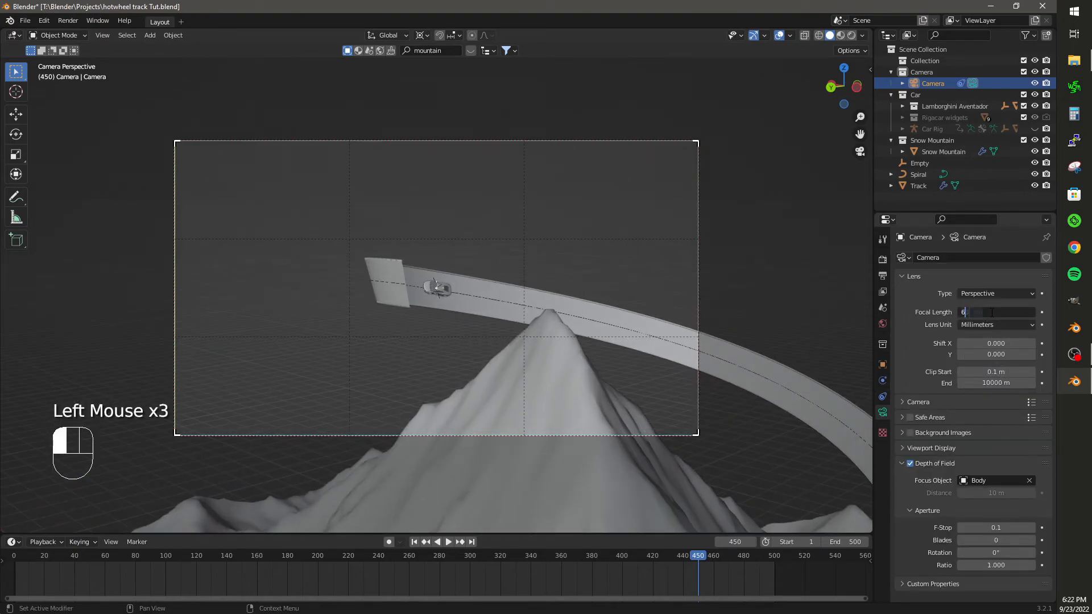
{"action": "type", "text": "65"}
{"action": "key", "text": "Return"}
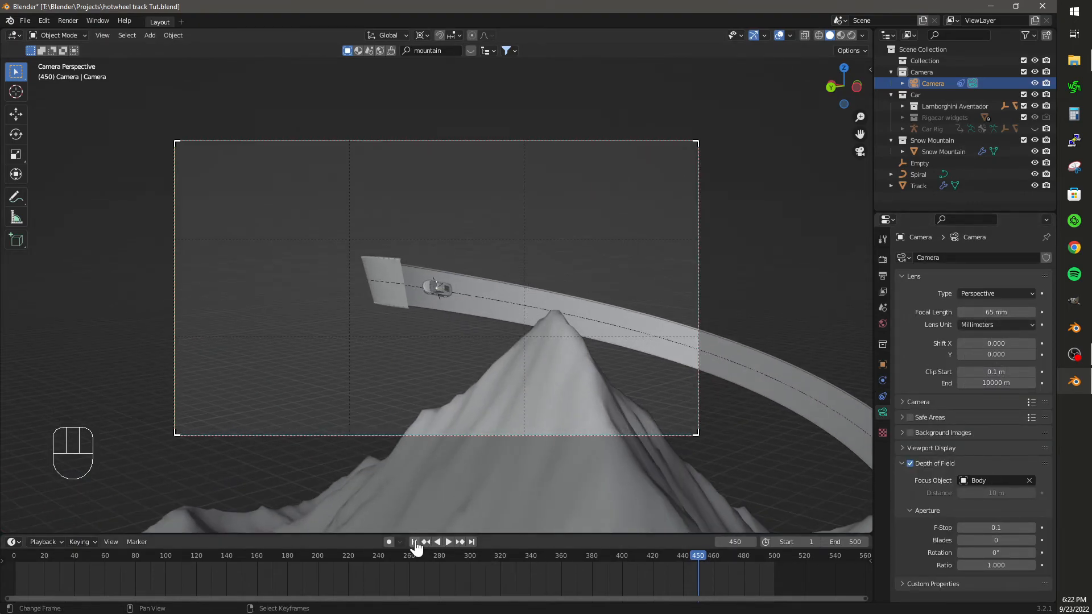
Play the animation from the first frame through the camera in material preview, and stop it.
{"action": "left_click", "coordinate": [413, 542]}
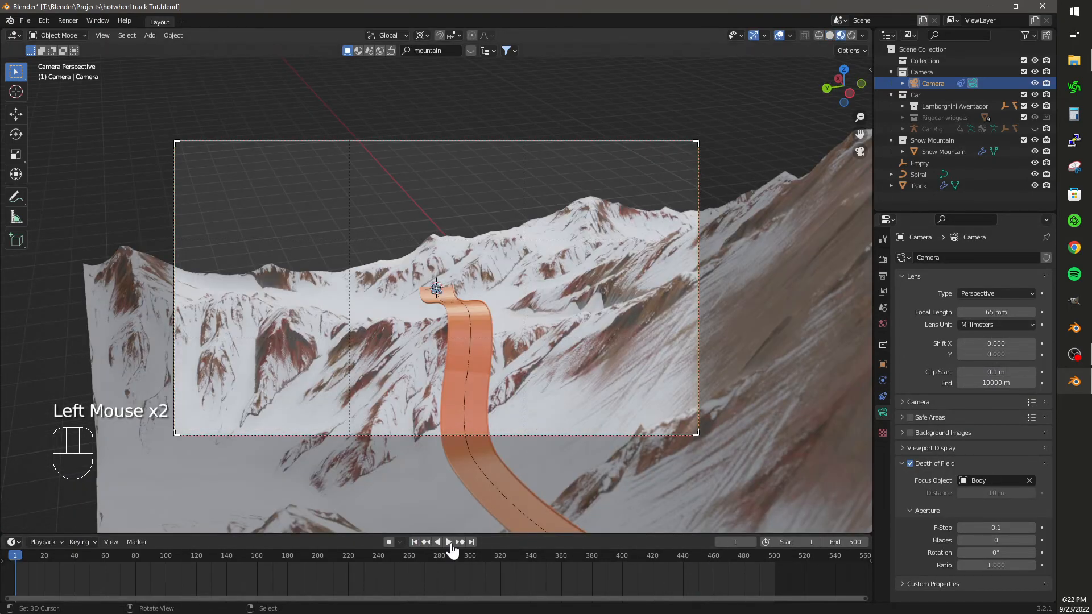
{"action": "left_click", "coordinate": [449, 543]}
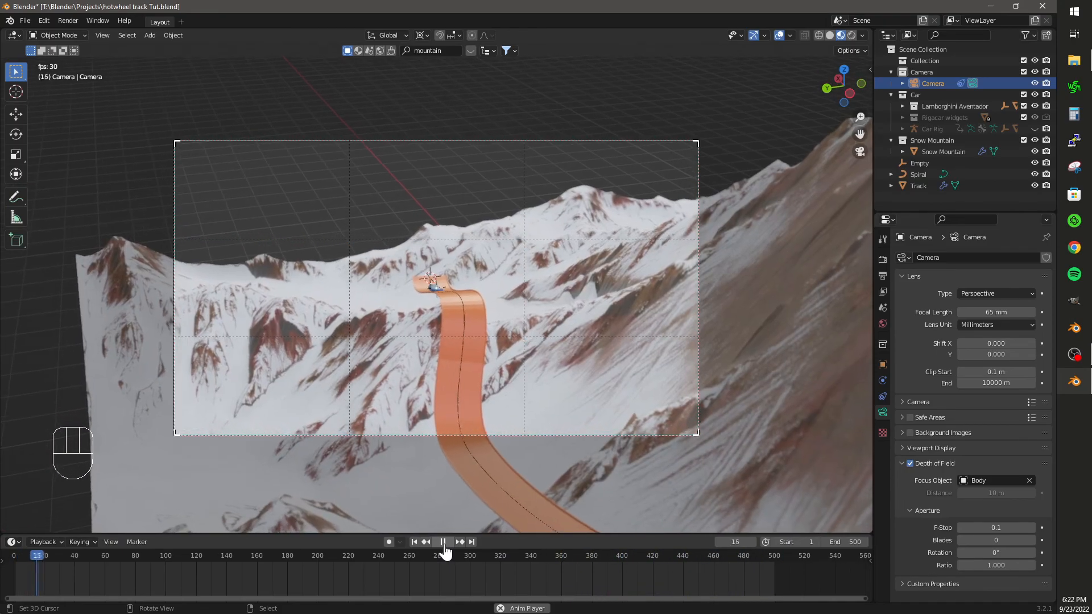
{"action": "left_click", "coordinate": [444, 543]}
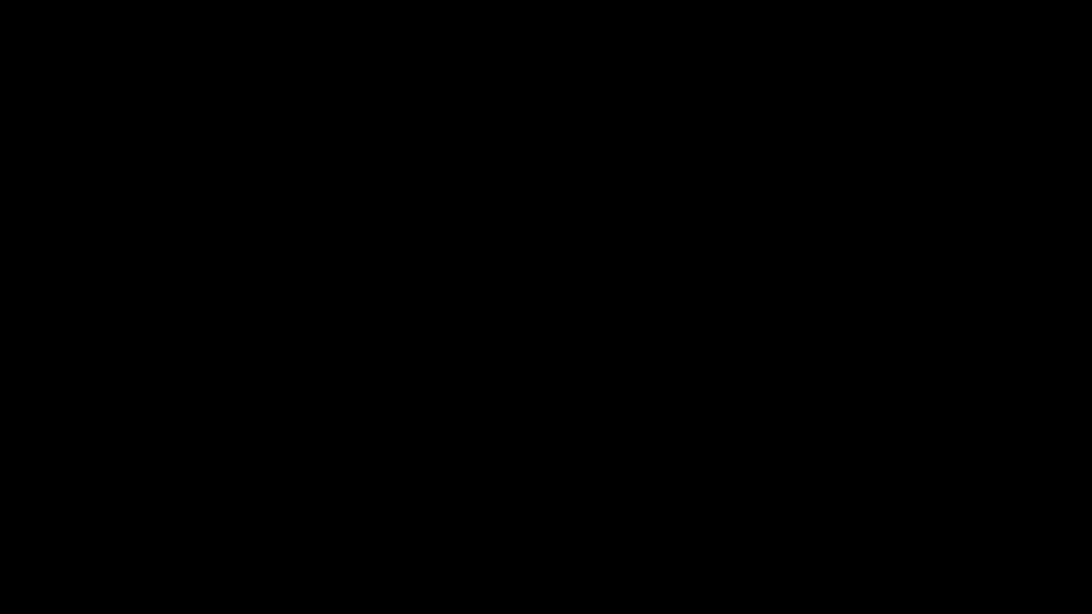